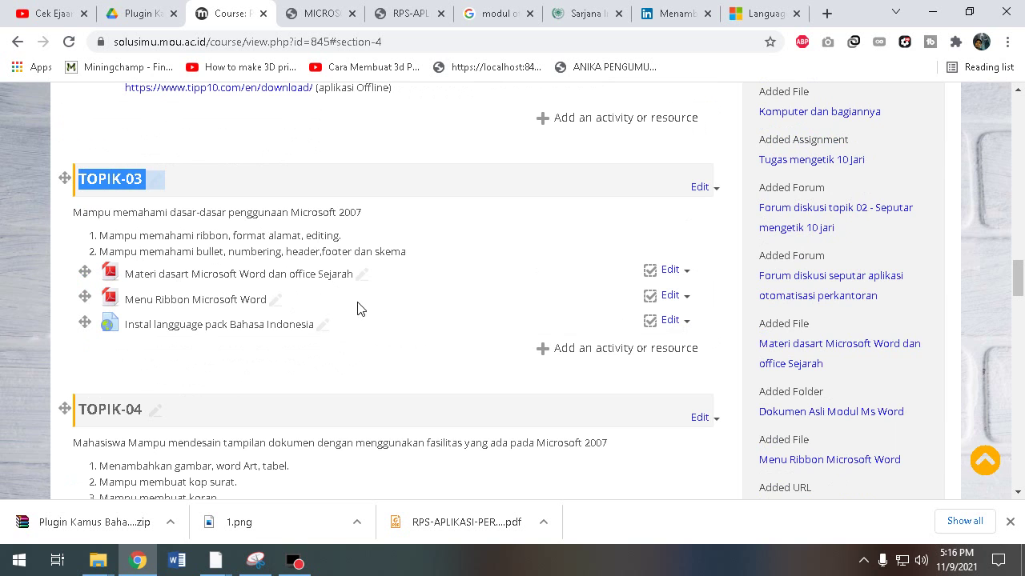
Open the "Instal langguage pack Bahasa Indonesia" link under TOPIK-03 in a new browser tab and switch to it
drag(414, 275, 129, 278)
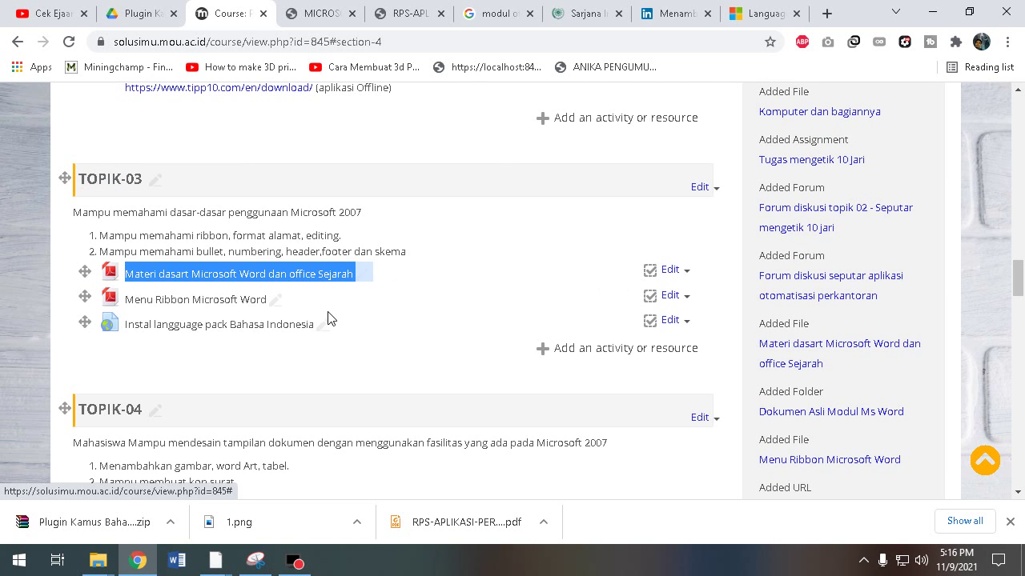
drag(344, 297, 126, 305)
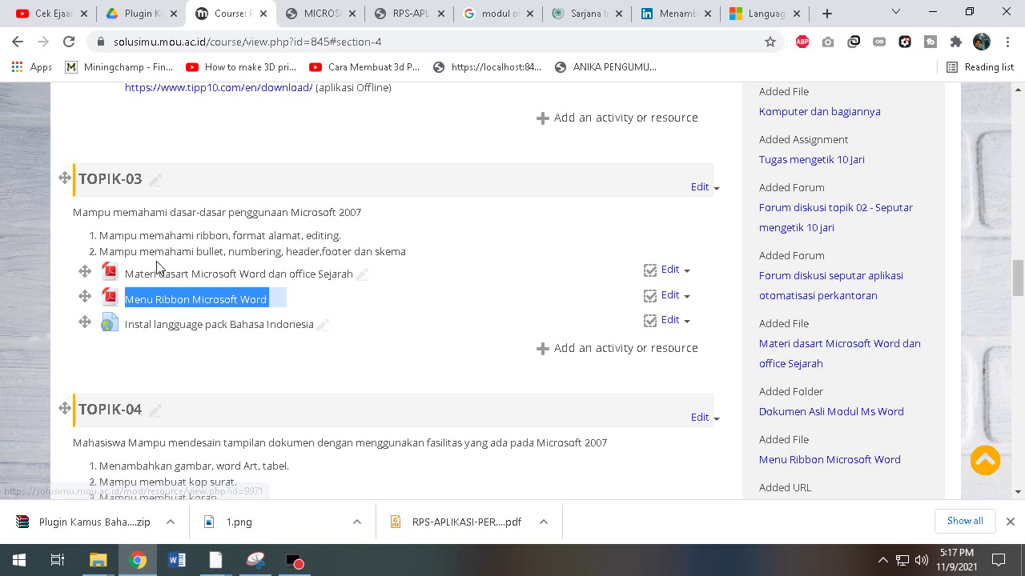
right_click(177, 328)
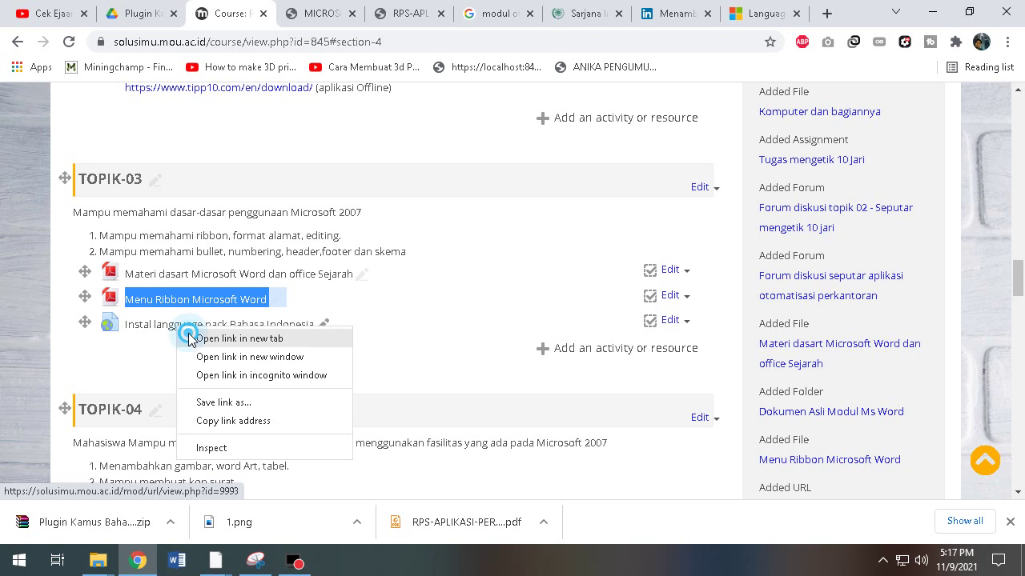
click(192, 338)
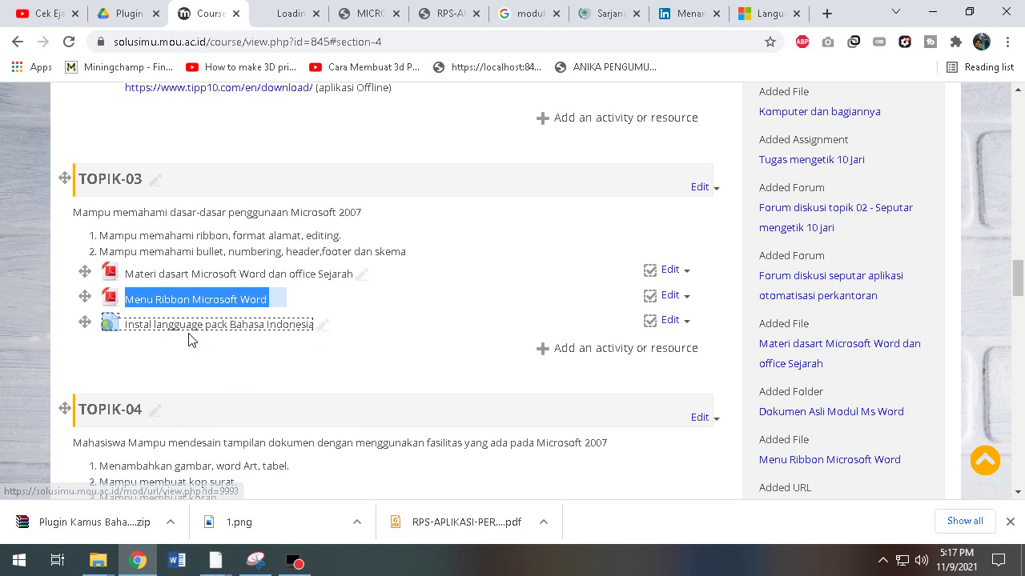
click(280, 11)
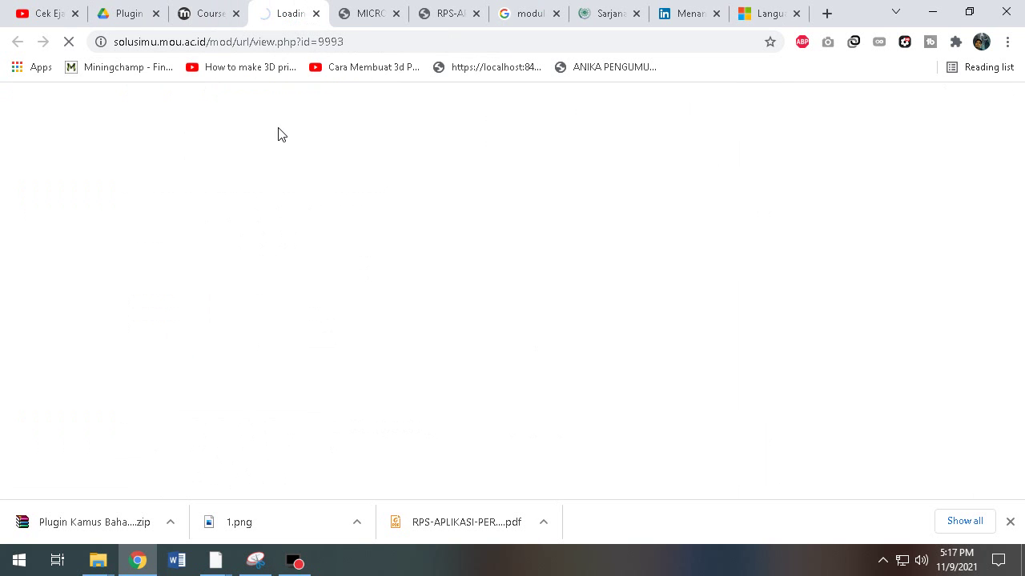
click(221, 19)
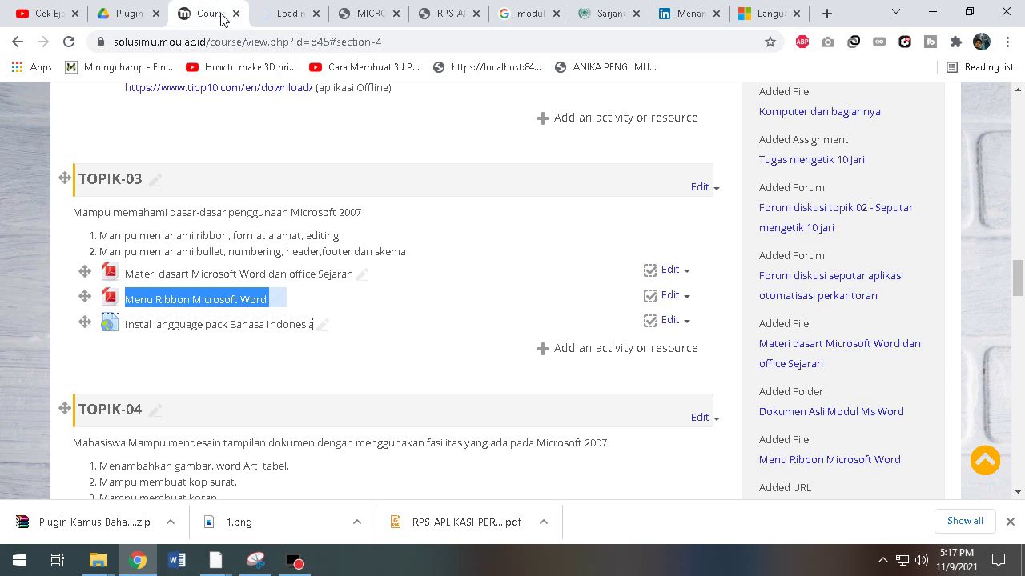
click(290, 12)
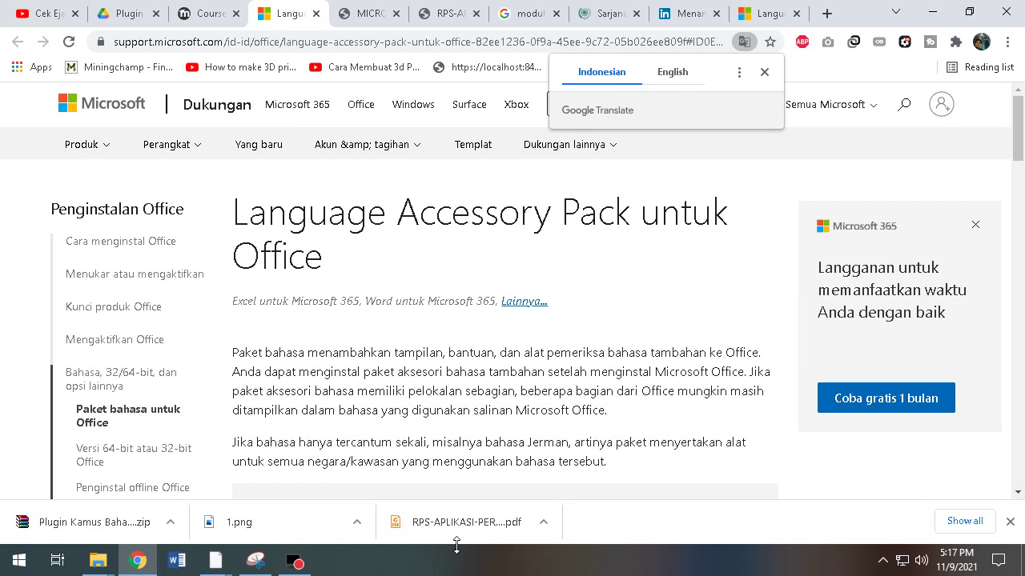
Dismiss the translation prompt and reload the Language Accessory Pack page
click(763, 72)
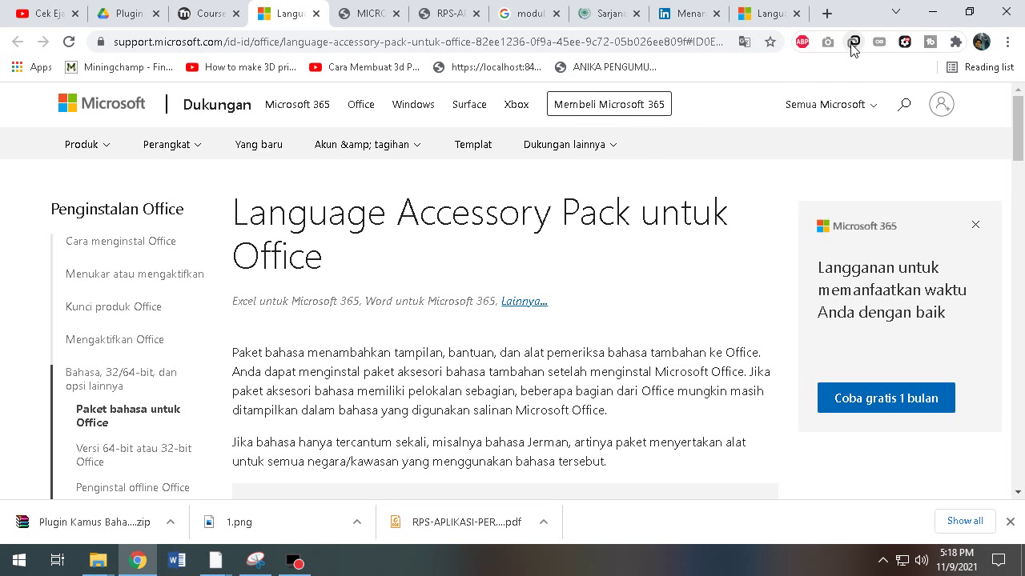
click(956, 43)
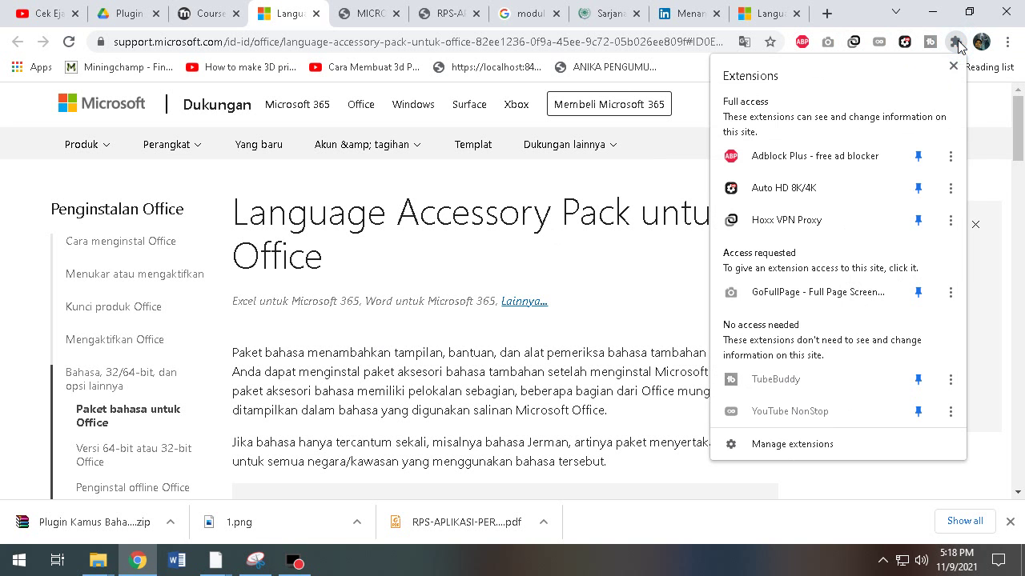
click(956, 43)
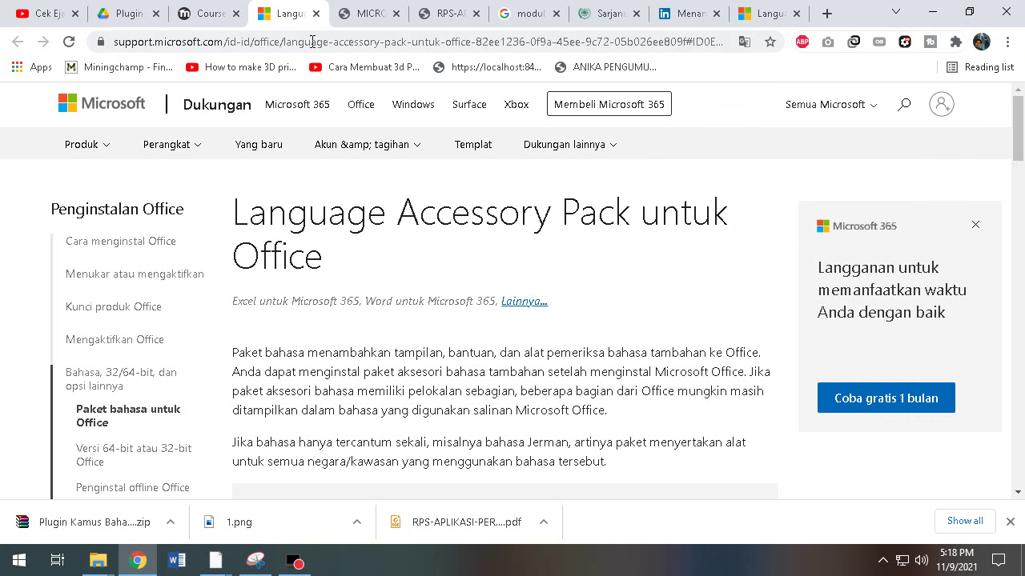
click(69, 42)
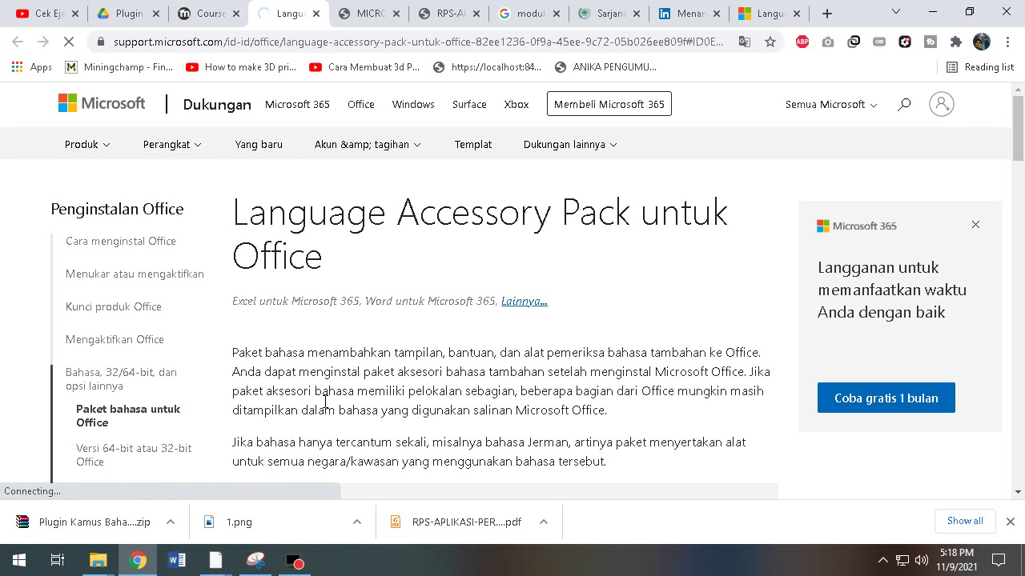
click(178, 563)
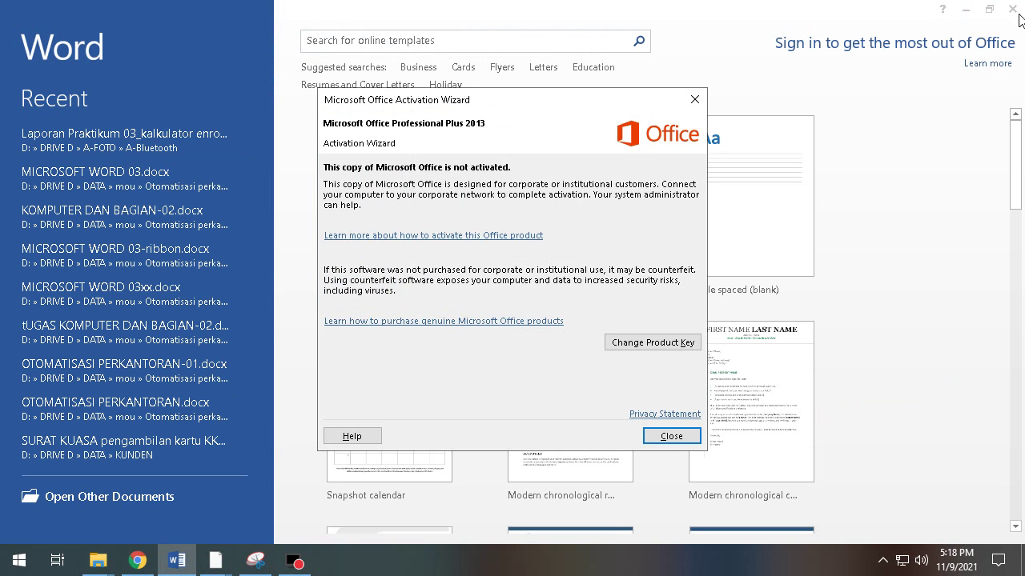
click(693, 100)
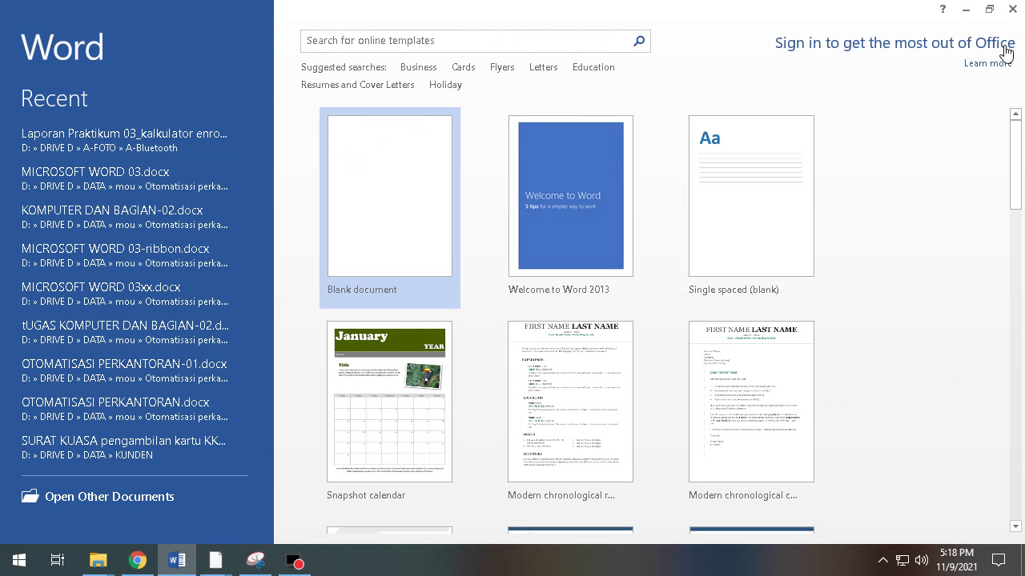
click(1012, 9)
Find and launch Word 2013 through the system search, dismiss the activation wizard and create a blank document
click(19, 561)
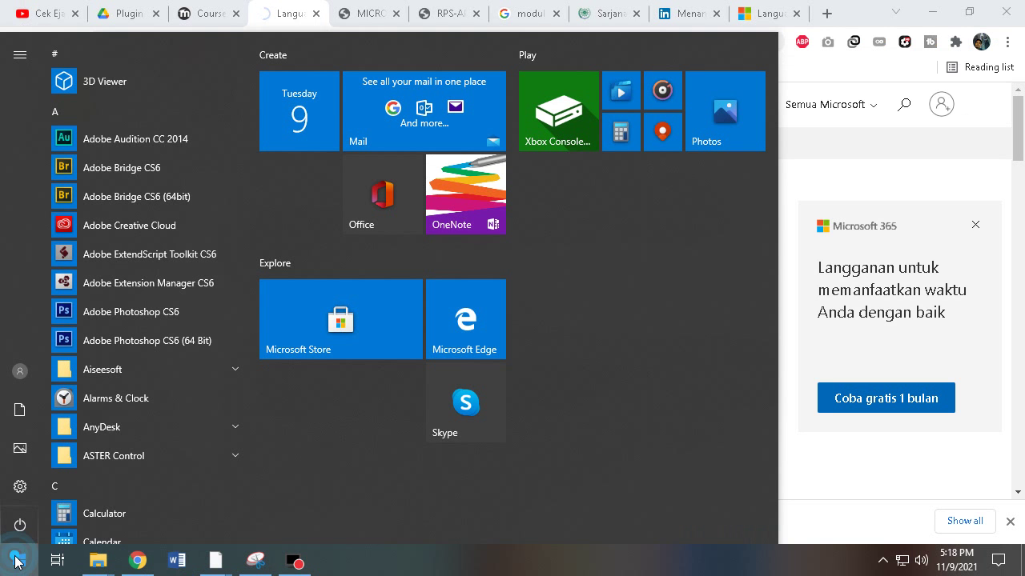
text(micr)
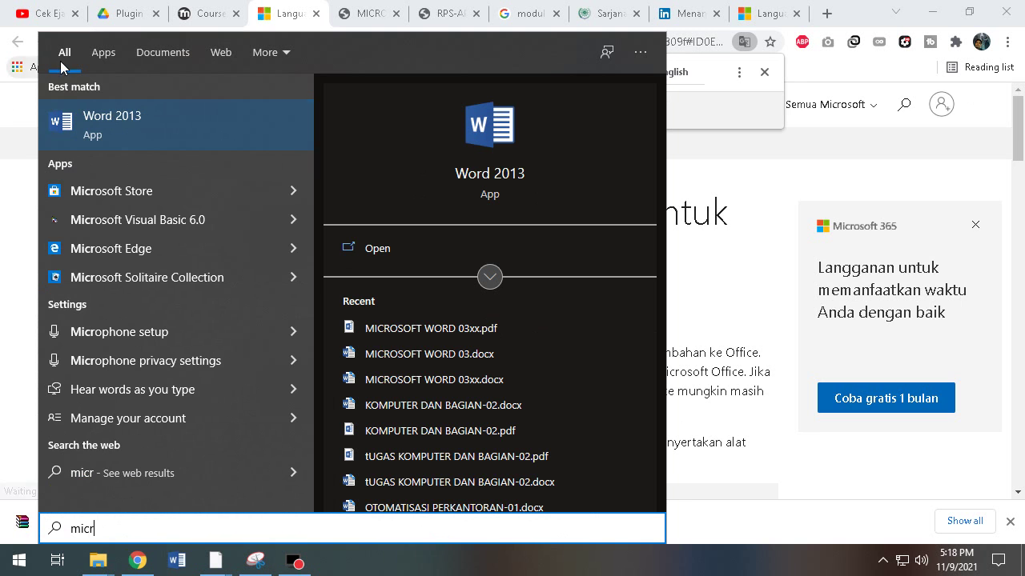
click(122, 129)
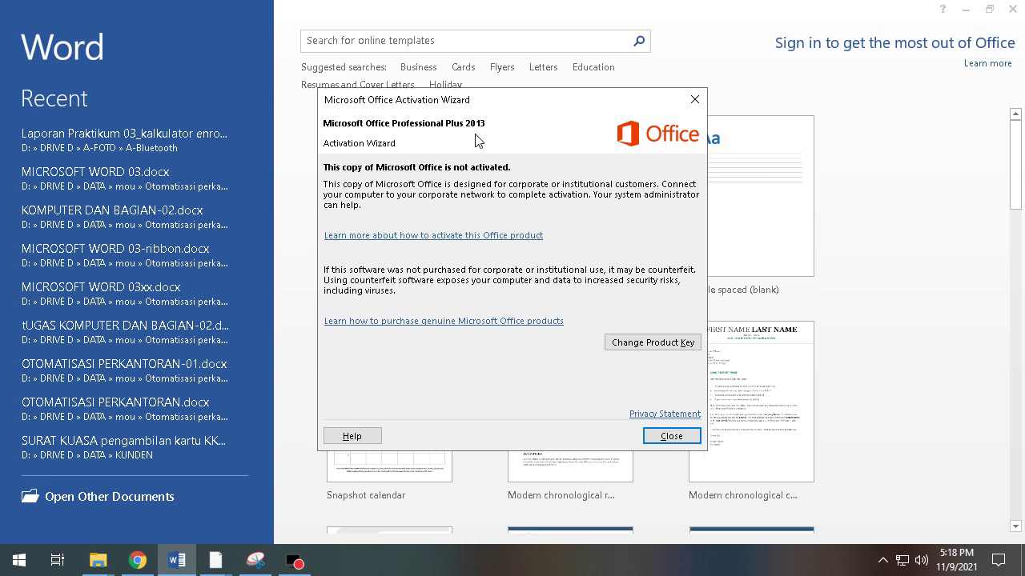
click(694, 101)
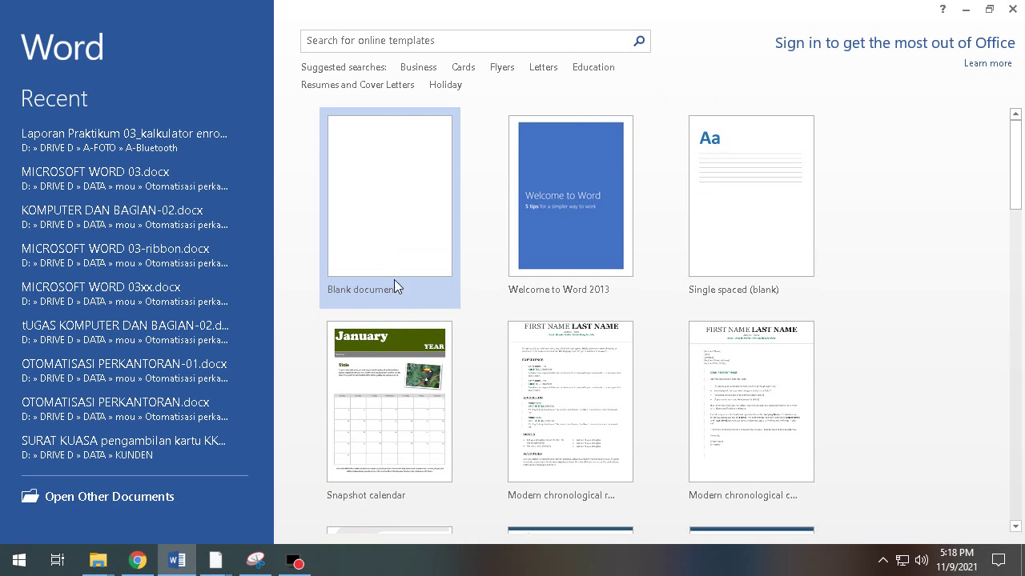
click(364, 208)
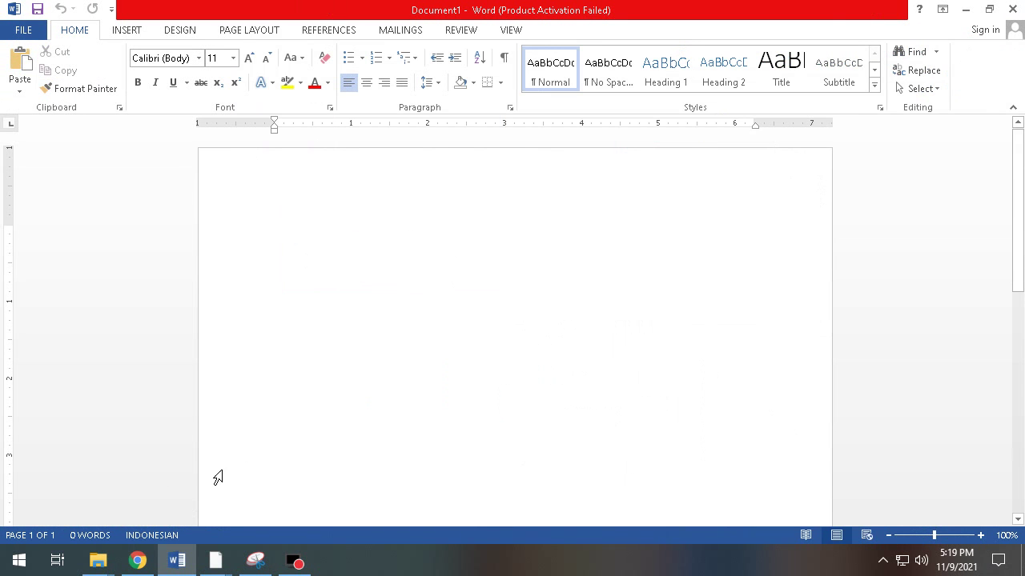
Switch to Chrome and choose Office 2013 among the version options in the language pack installation section
click(138, 560)
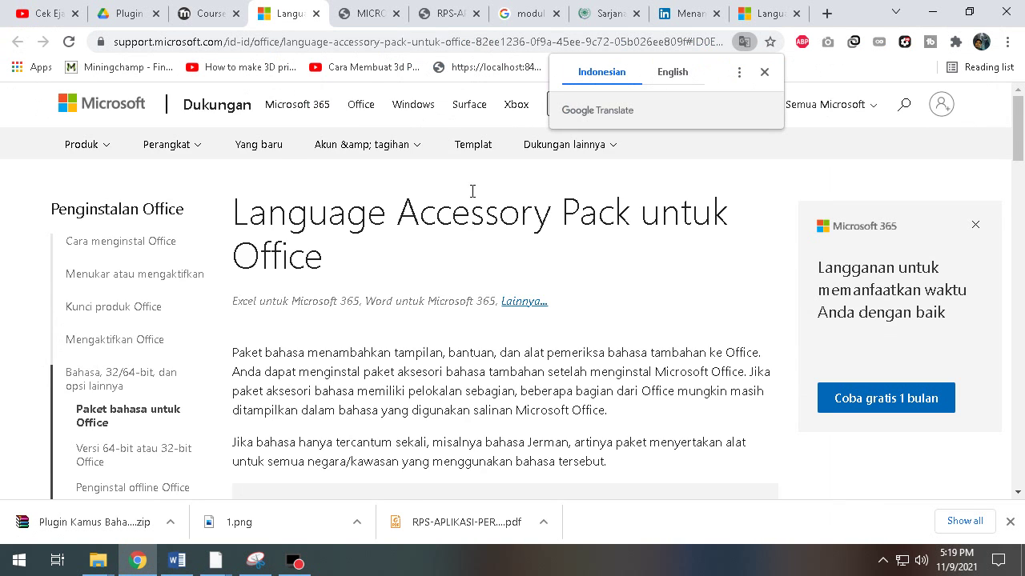
scroll(507, 263, down, 10)
scroll(517, 270, up, 3)
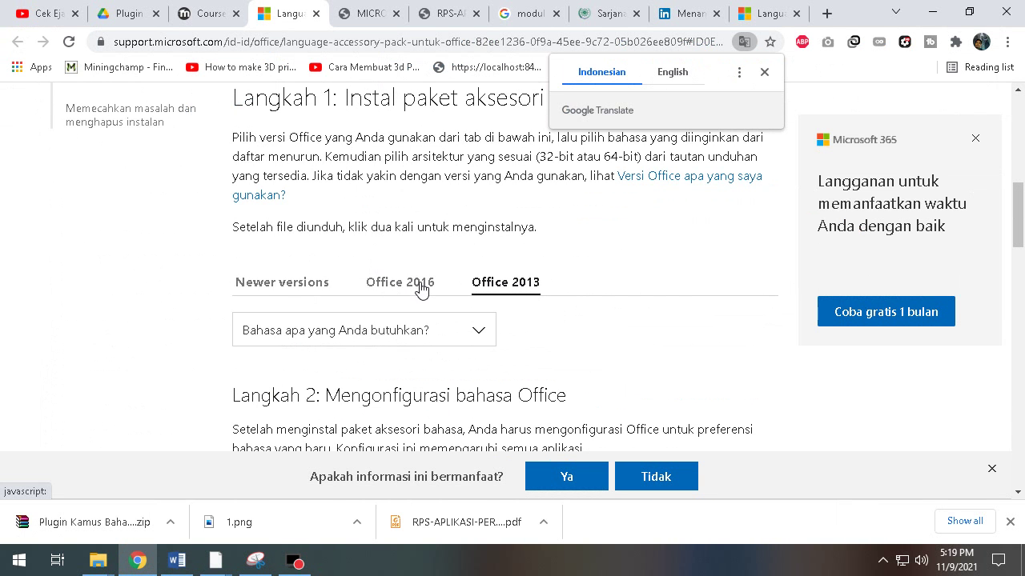
click(390, 286)
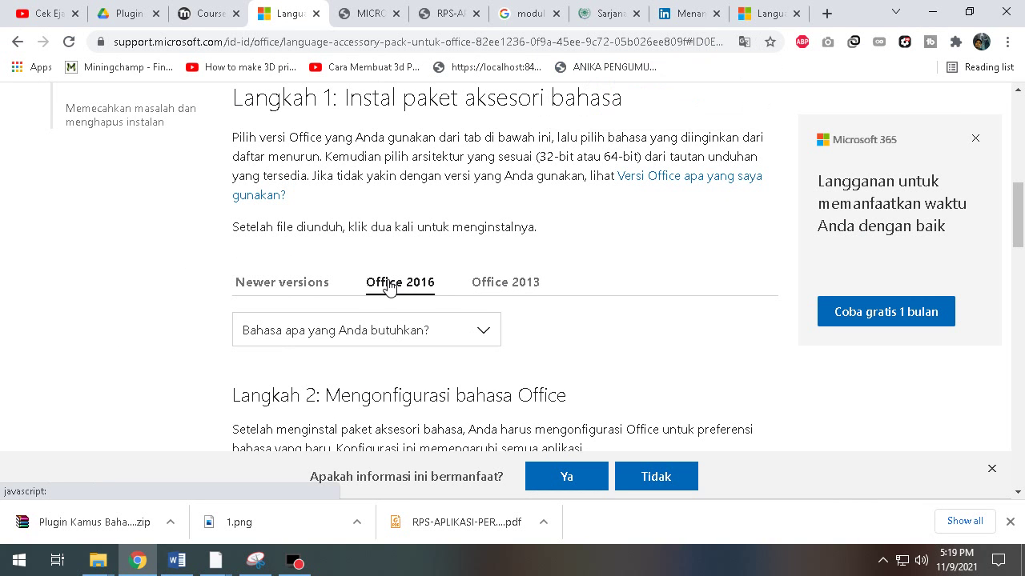
click(265, 290)
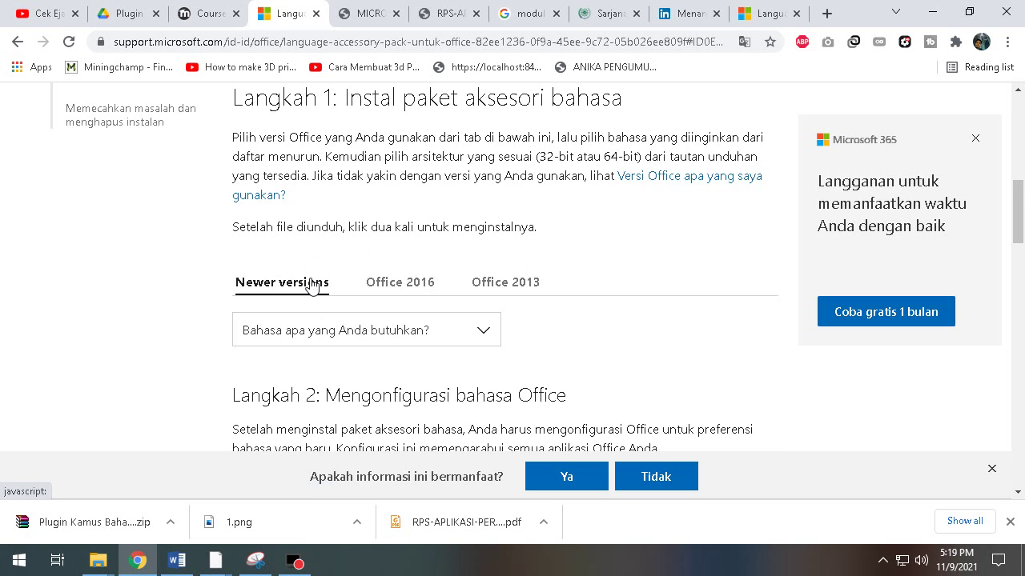
scroll(693, 372, down, 1)
click(529, 210)
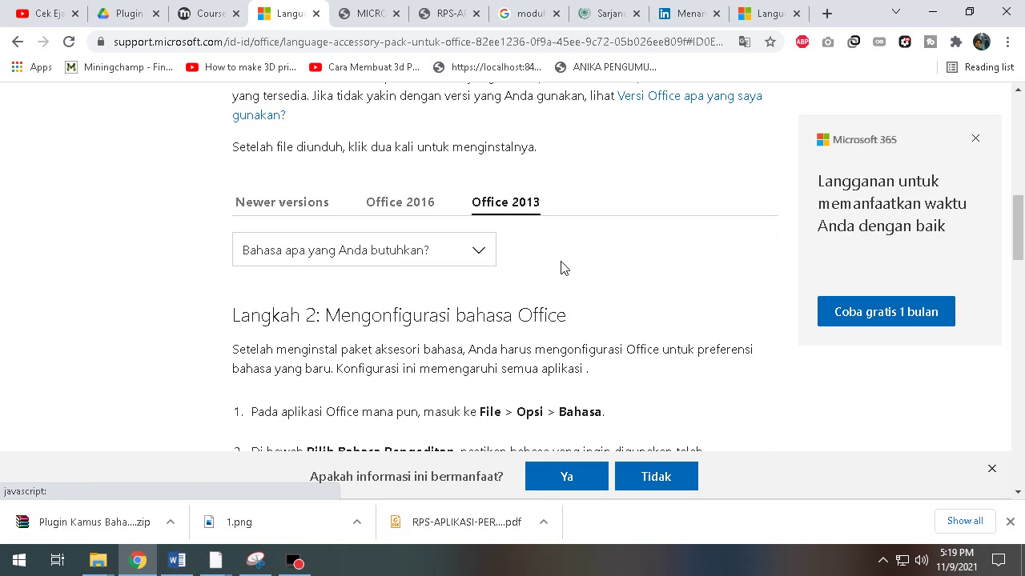
Choose the needed language from the "Bahasa apa yang Anda butuhkan?" list for Office 2013
scroll(583, 286, down, 2)
scroll(584, 284, up, 1)
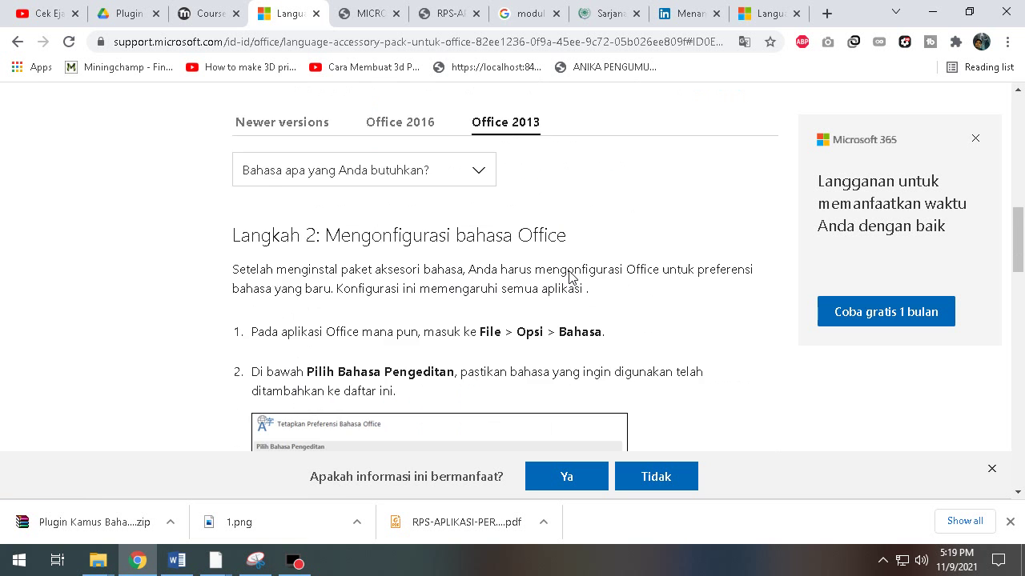
click(484, 172)
drag(487, 213, 488, 274)
click(281, 283)
scroll(556, 285, down, 1)
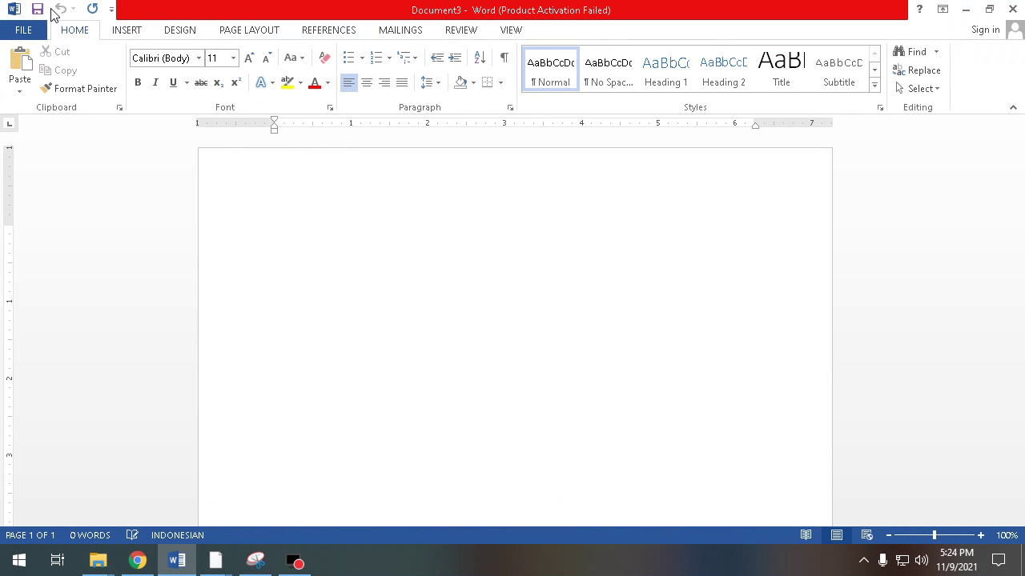
Check Word's version and 32-bit or 64-bit architecture in its About Word details, and return to the document
click(27, 30)
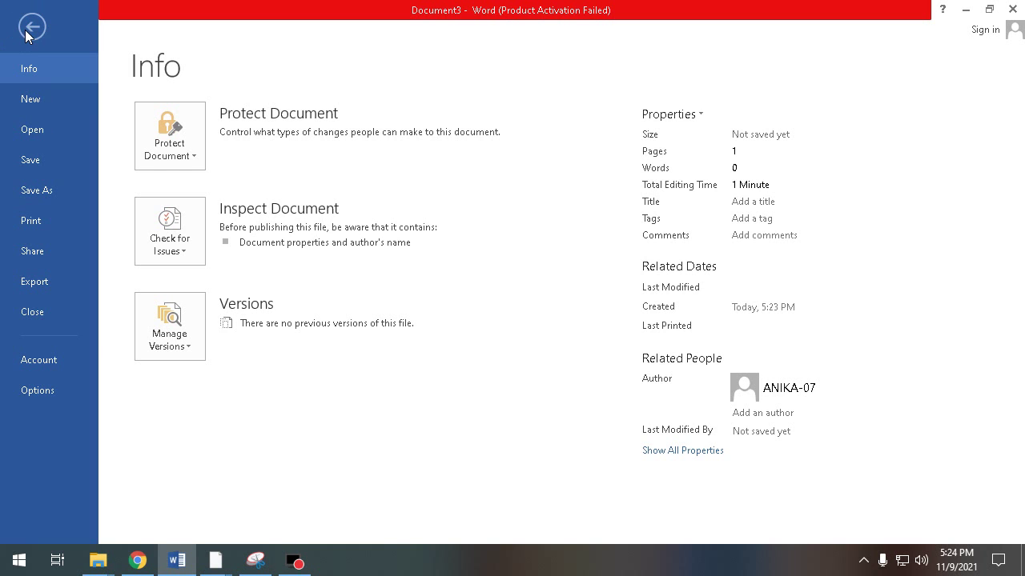
click(32, 27)
click(26, 32)
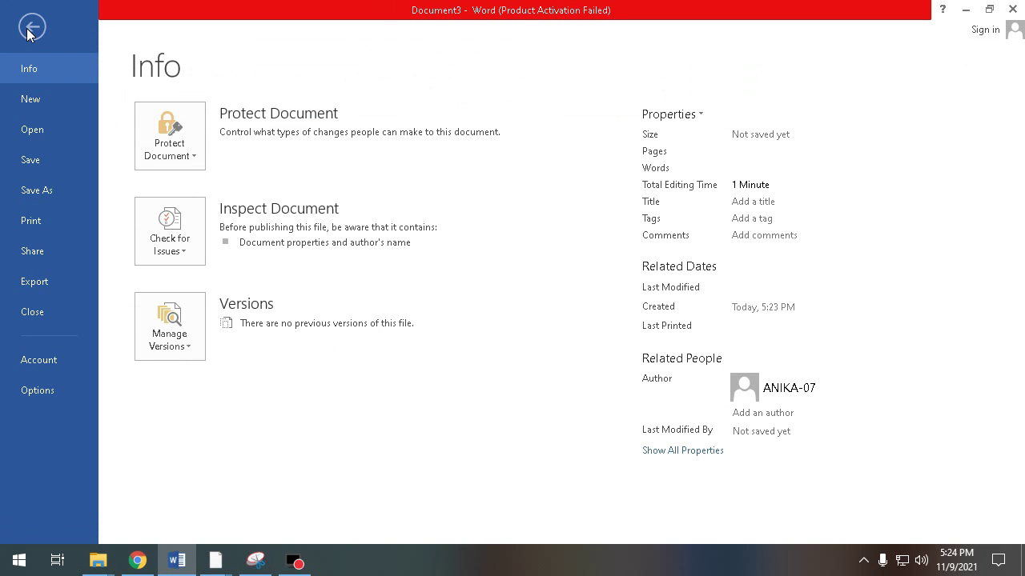
click(49, 365)
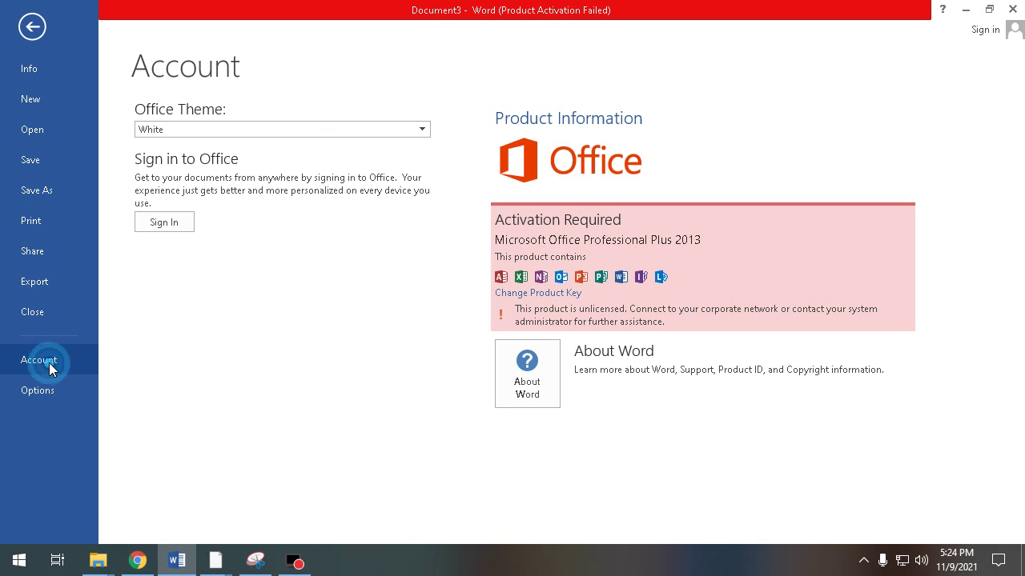
click(528, 385)
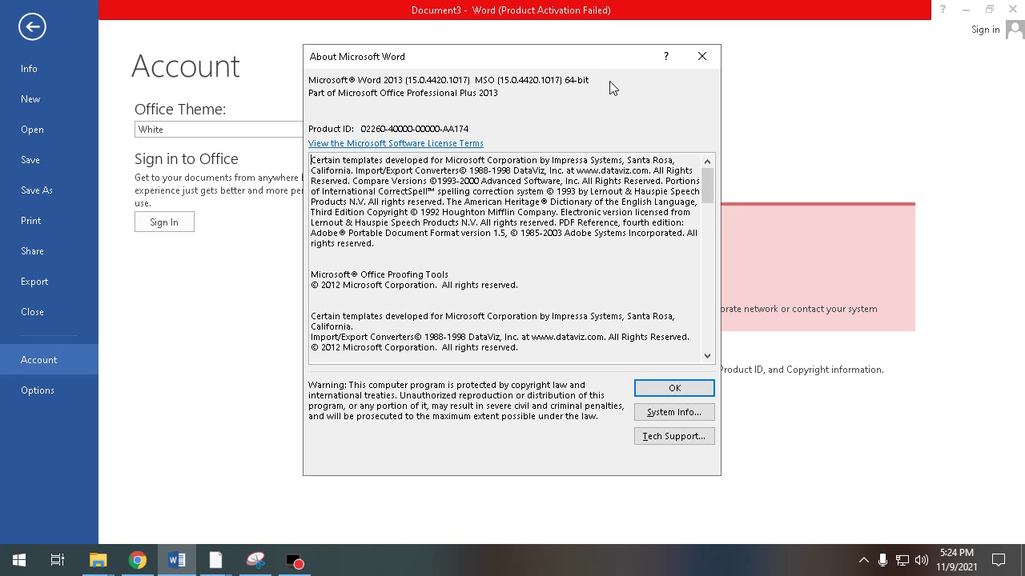
click(702, 56)
click(32, 27)
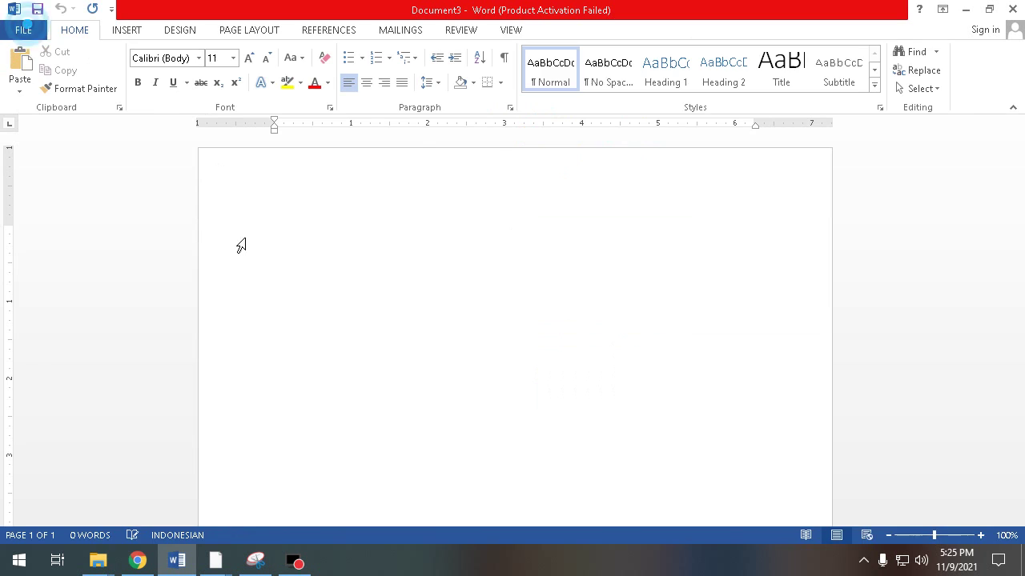
Switch to Chrome and preview the if-koubou.com and kutukecil.com images in the "cek versi ms word 2013" results
click(141, 562)
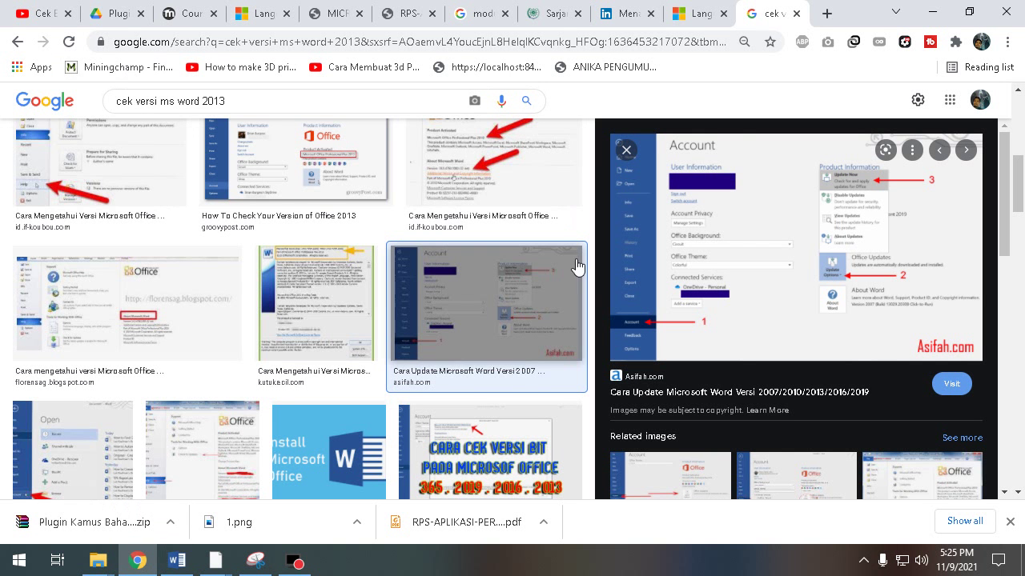
scroll(381, 296, up, 2)
scroll(376, 301, up, 3)
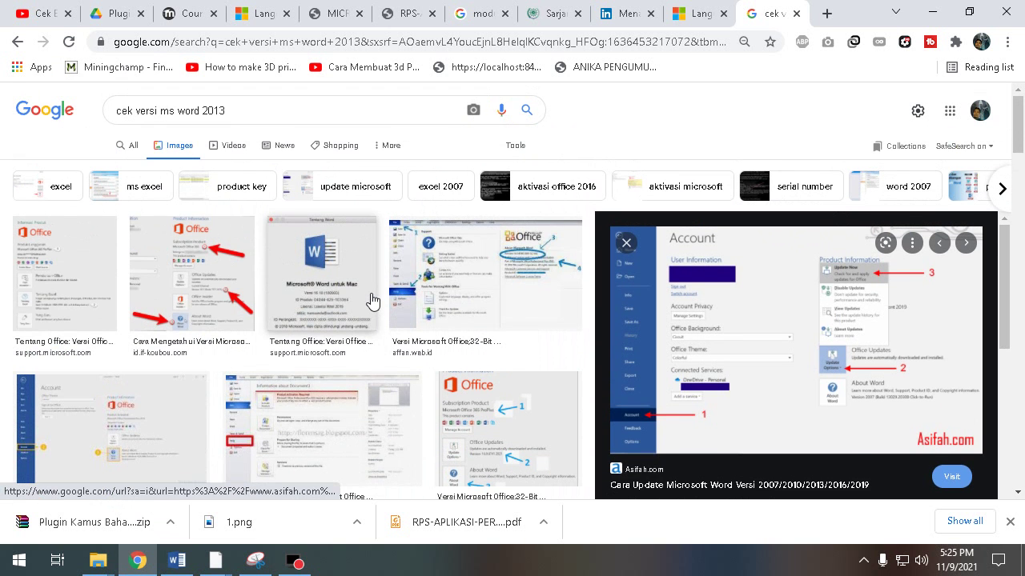
click(187, 265)
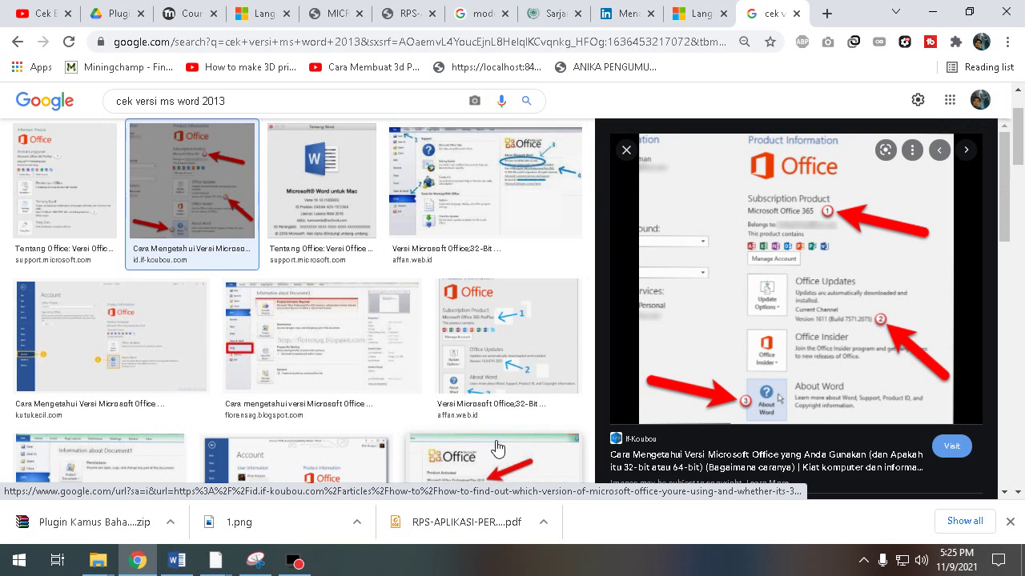
scroll(368, 362, down, 1)
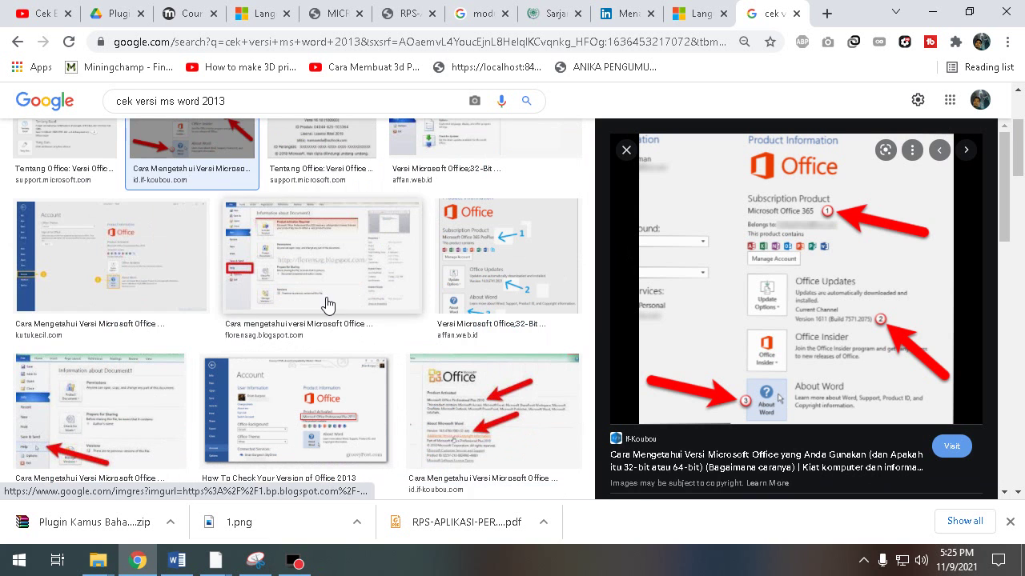
click(48, 269)
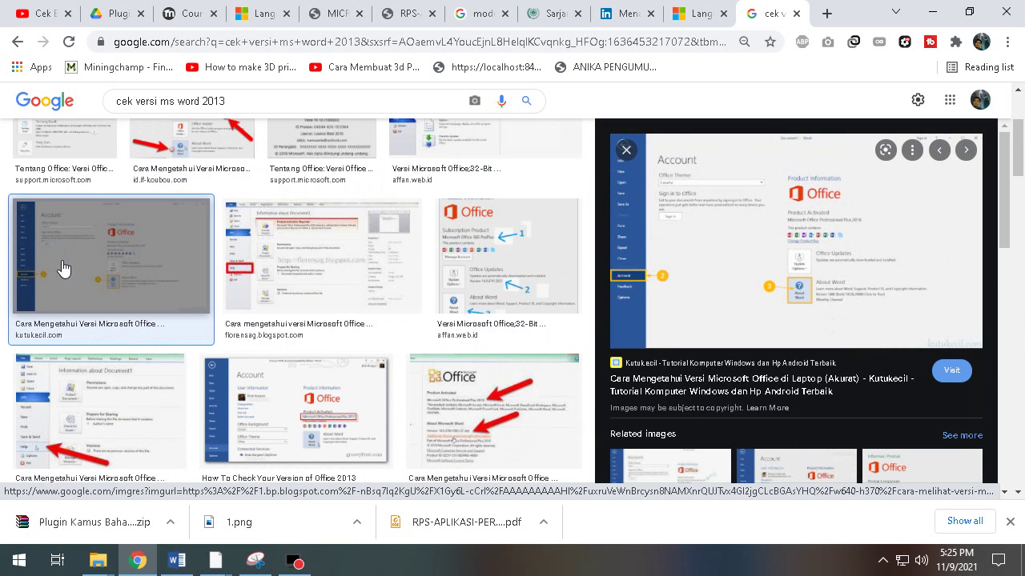
Preview the florensag.blogspot.com image about checking the Office version, and return to the Microsoft language accessory pack page
click(339, 280)
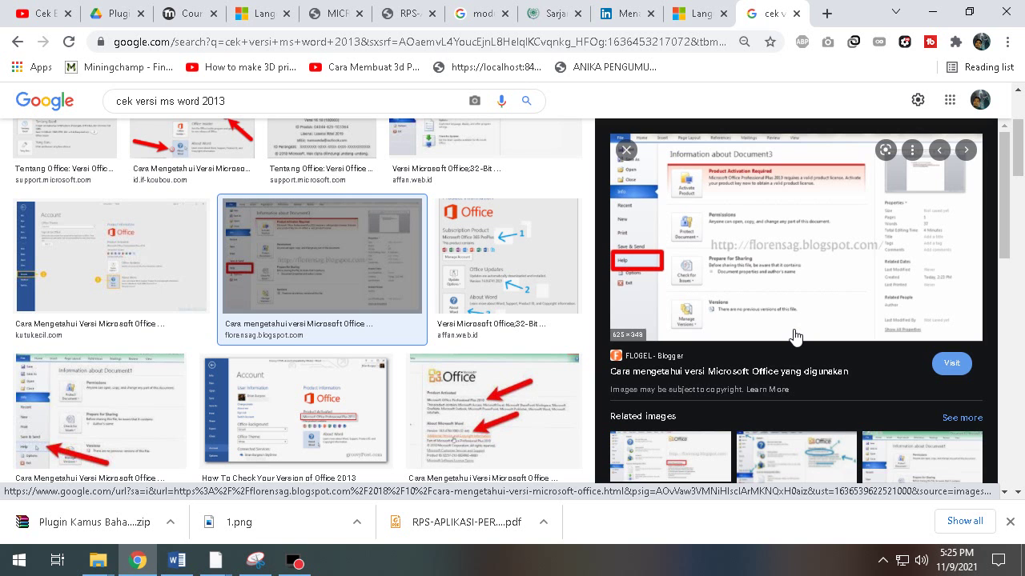
scroll(794, 336, down, 1)
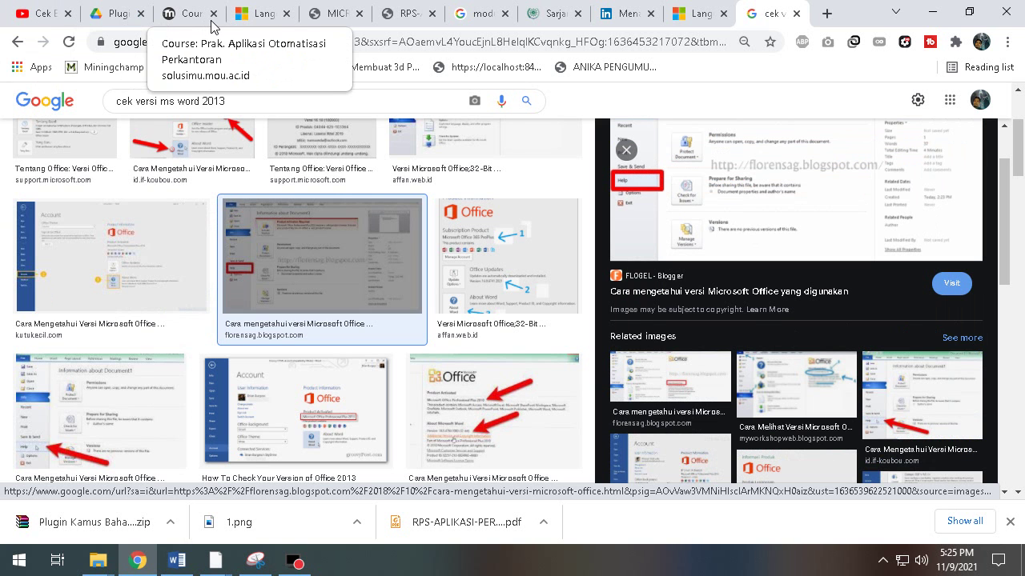
click(264, 14)
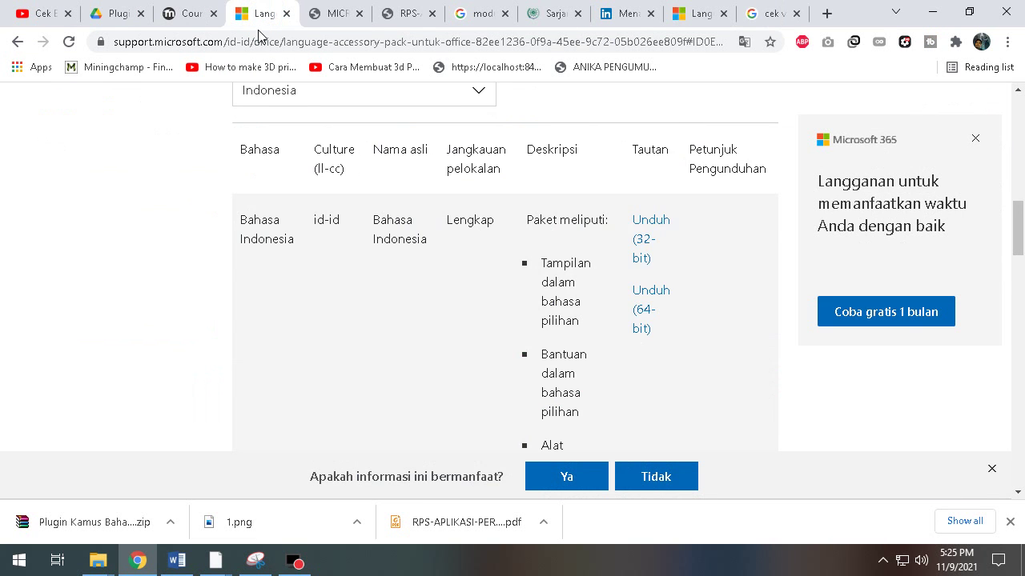
Review the Office 2013 Indonesian language pack entry and its 32-bit and 64-bit download links
scroll(347, 364, up, 2)
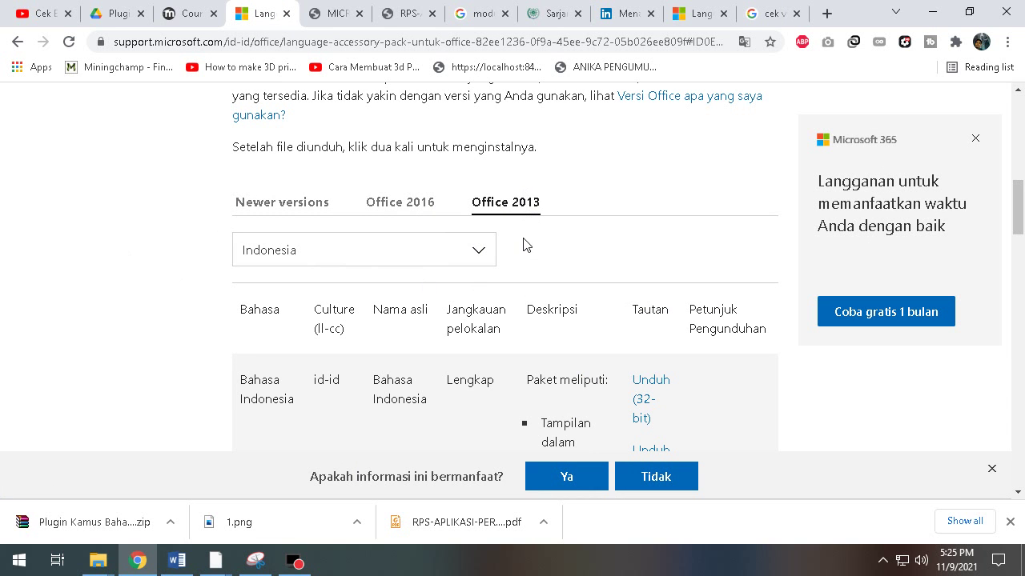
scroll(560, 250, down, 3)
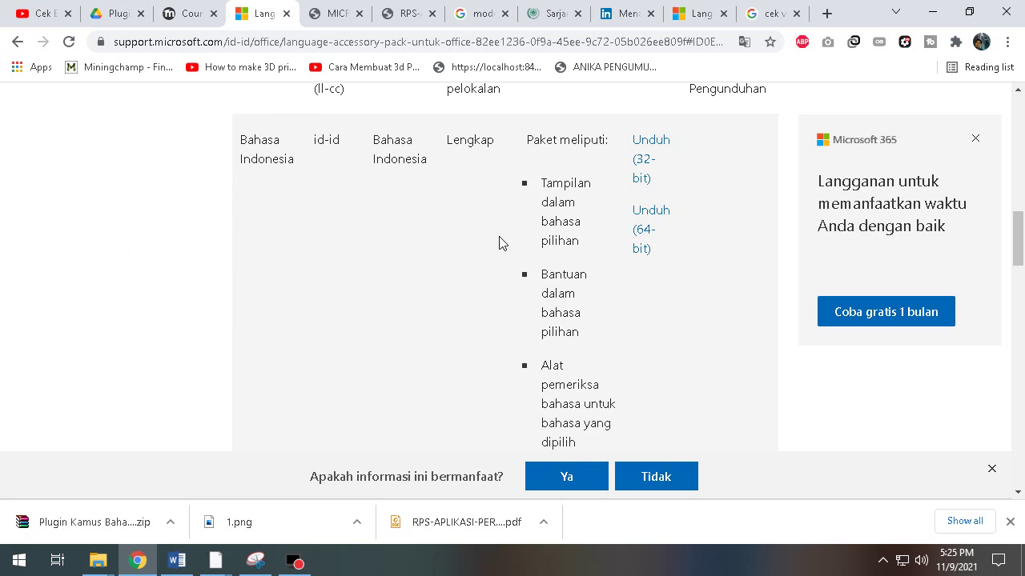
scroll(472, 234, up, 1)
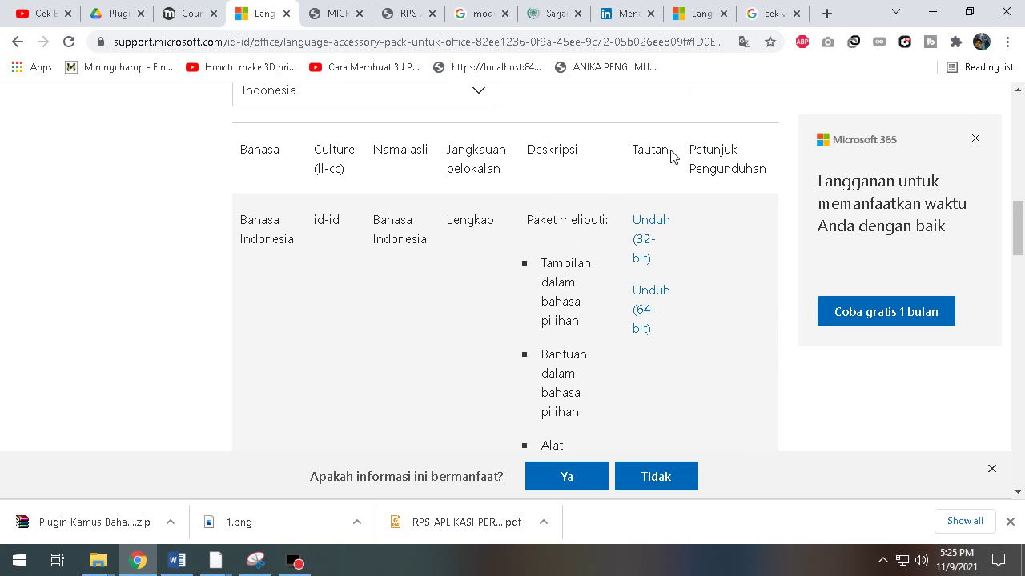
click(644, 304)
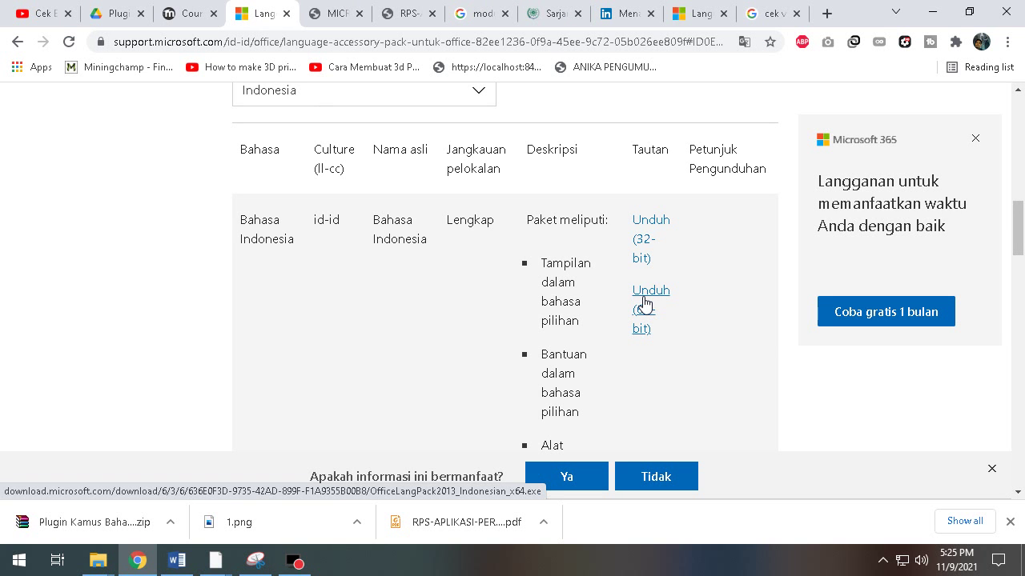
scroll(647, 304, down, 1)
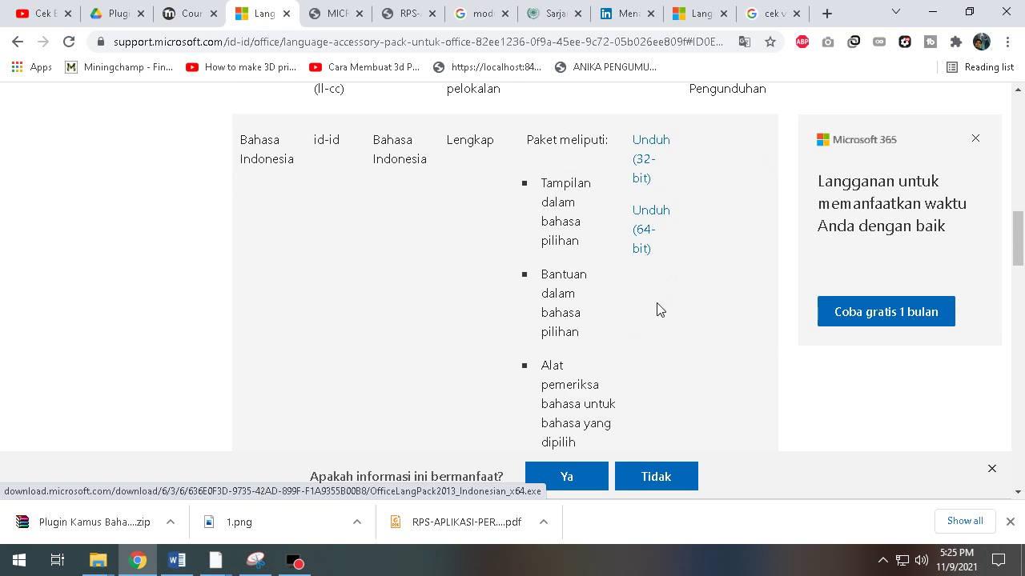
scroll(652, 307, down, 1)
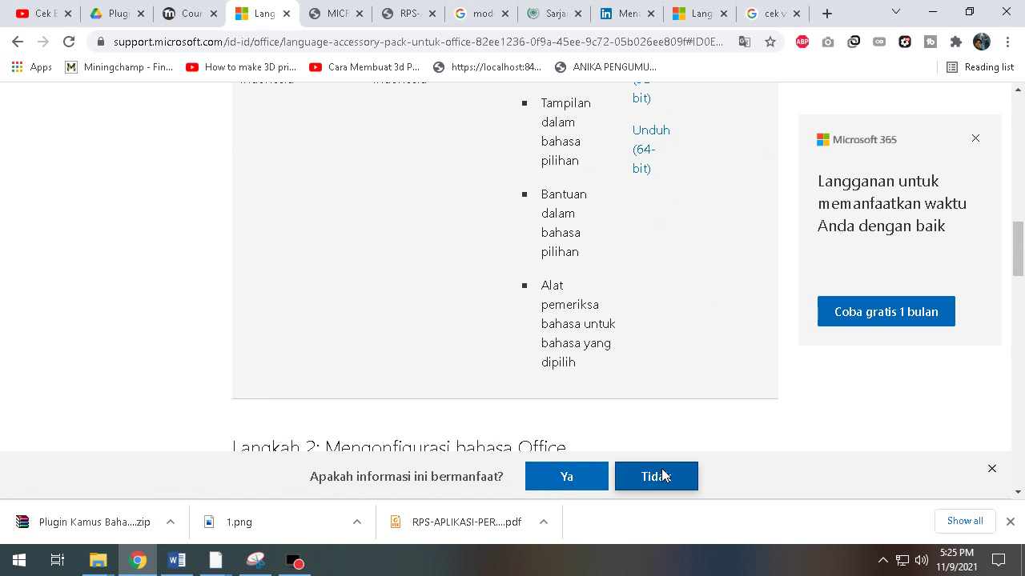
click(649, 139)
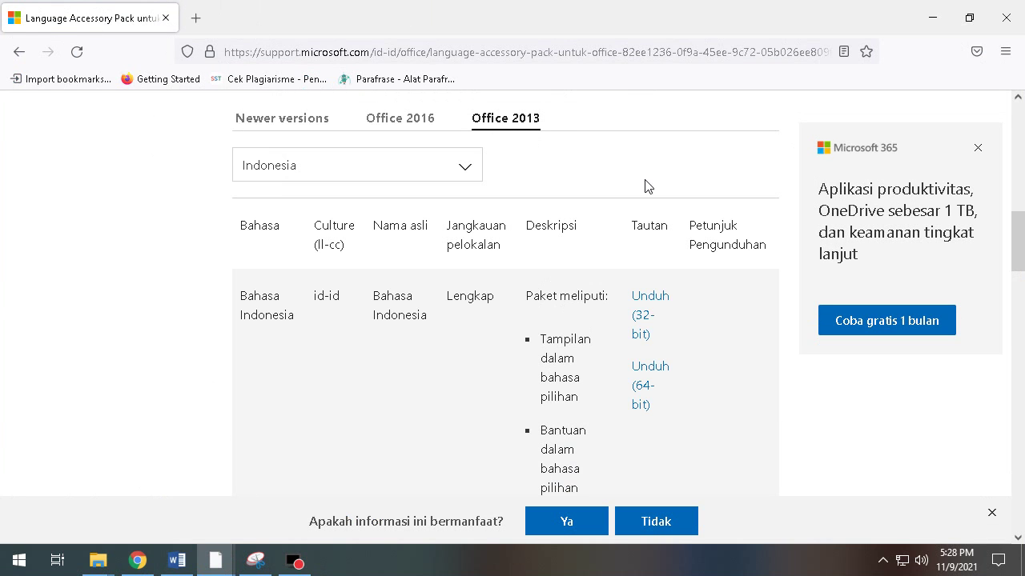
Download the 64-bit OfficeLangPack2013_Indonesian_x64.exe in Firefox, retrying the failed download, and show the file in its Downloads folder
click(656, 375)
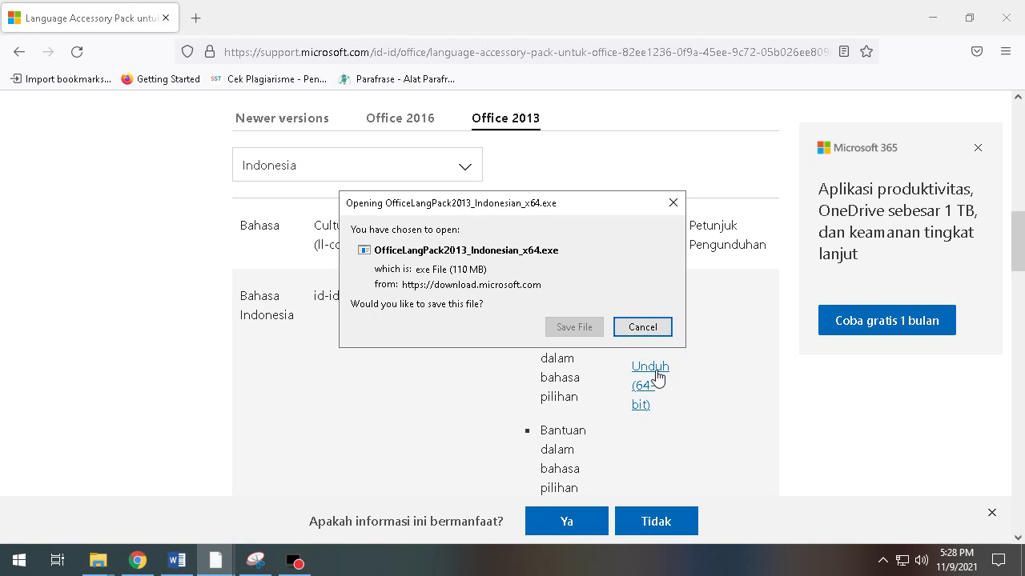
click(582, 330)
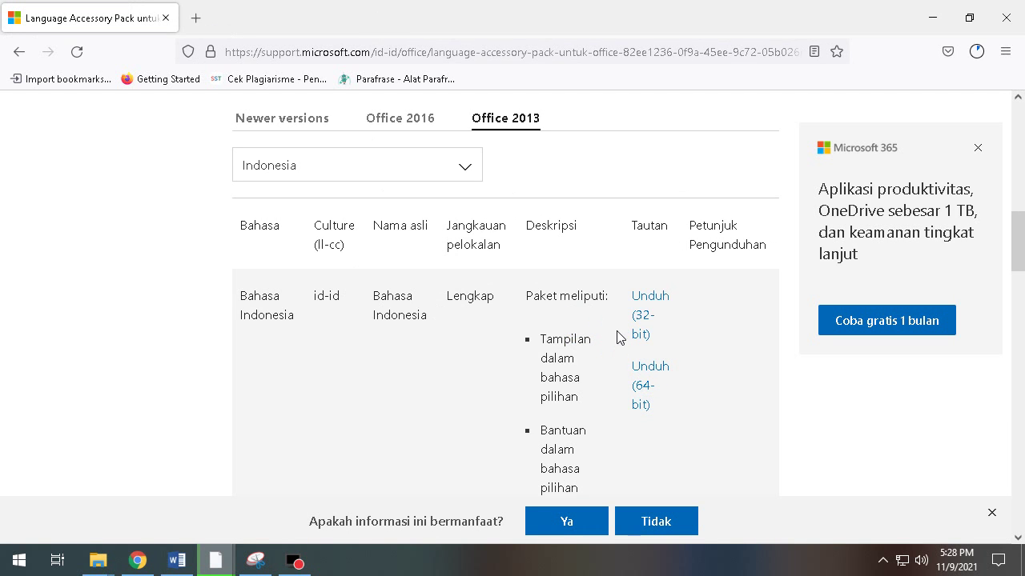
click(974, 53)
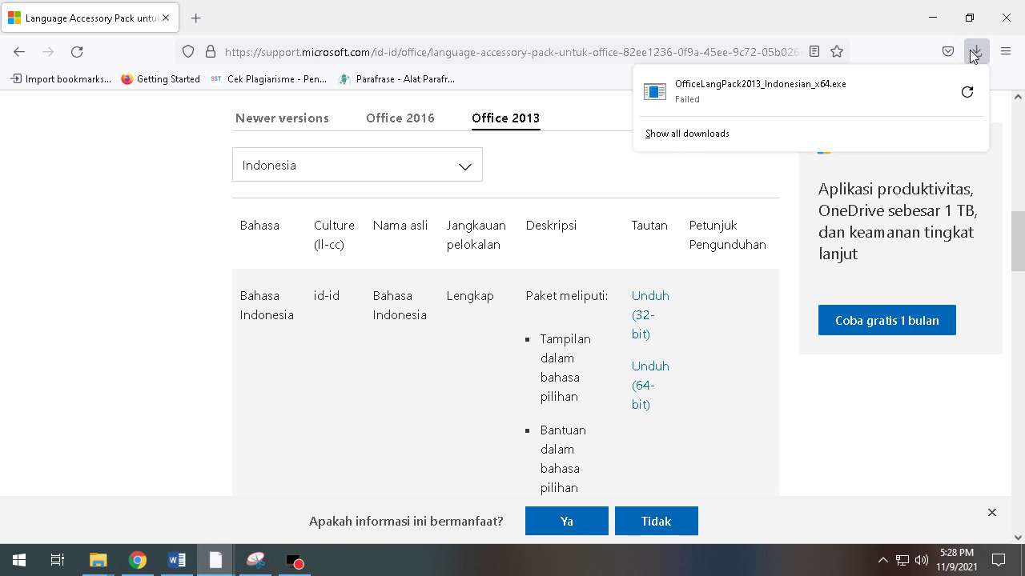
click(968, 93)
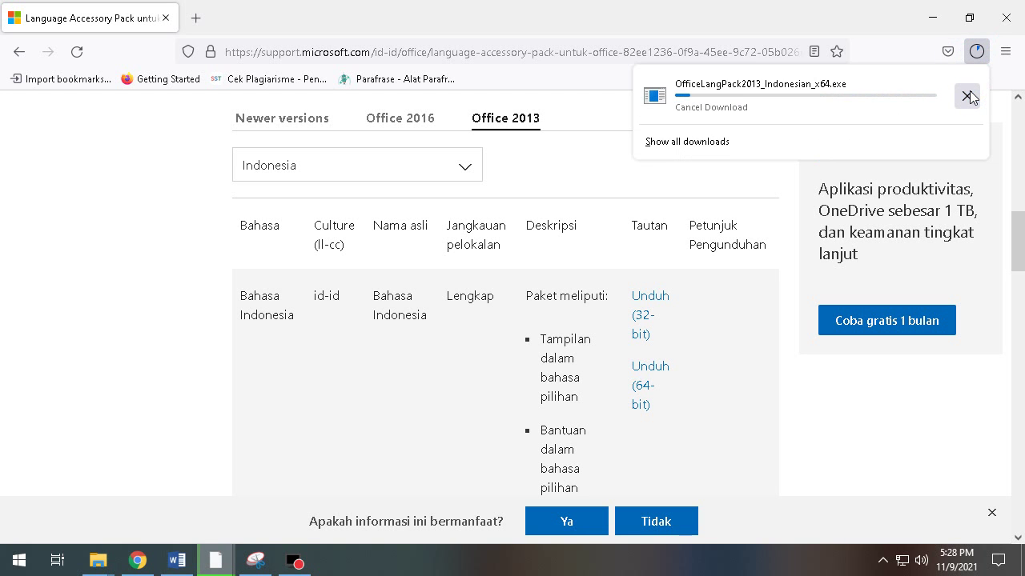
click(238, 114)
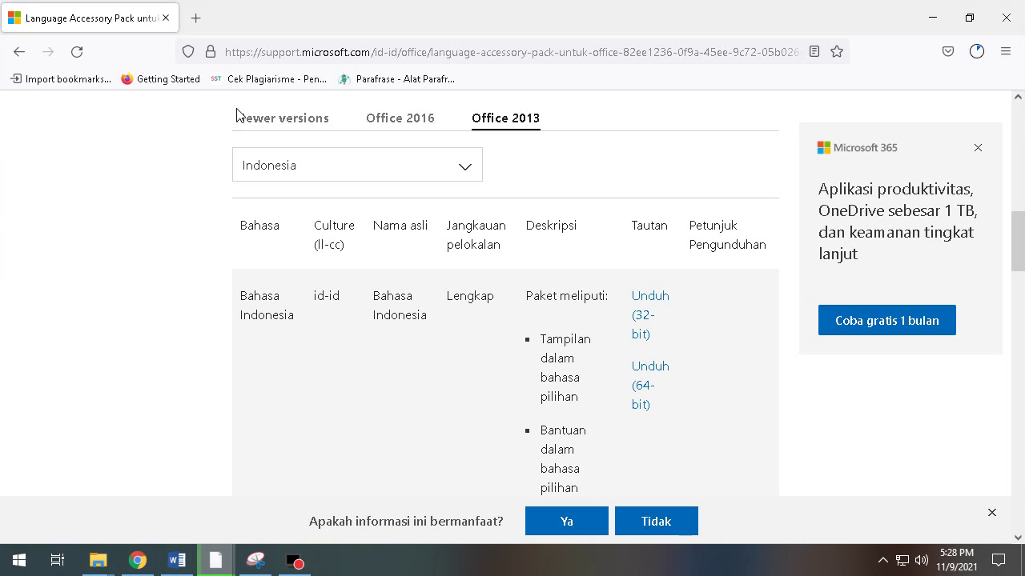
click(978, 52)
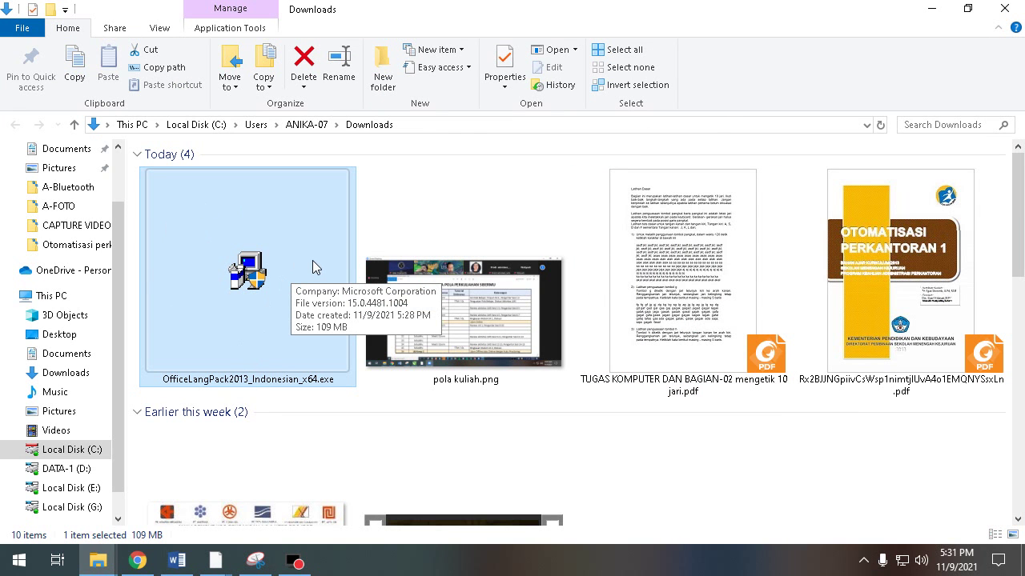
Close the blank Word document and run OfficeLangPack2013_Indonesian_x64.exe from the Downloads folder
click(177, 561)
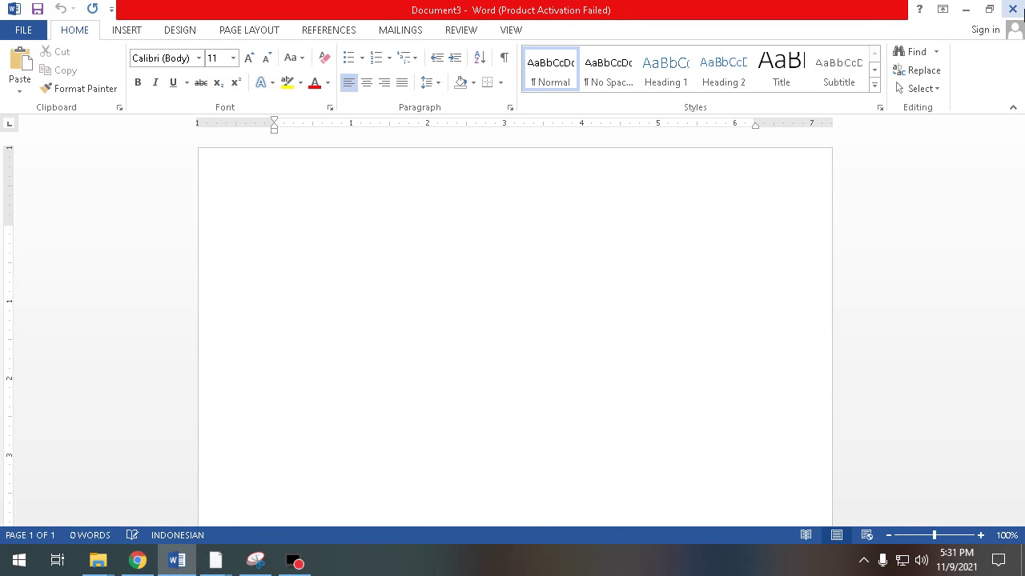
click(1014, 11)
double_click(253, 267)
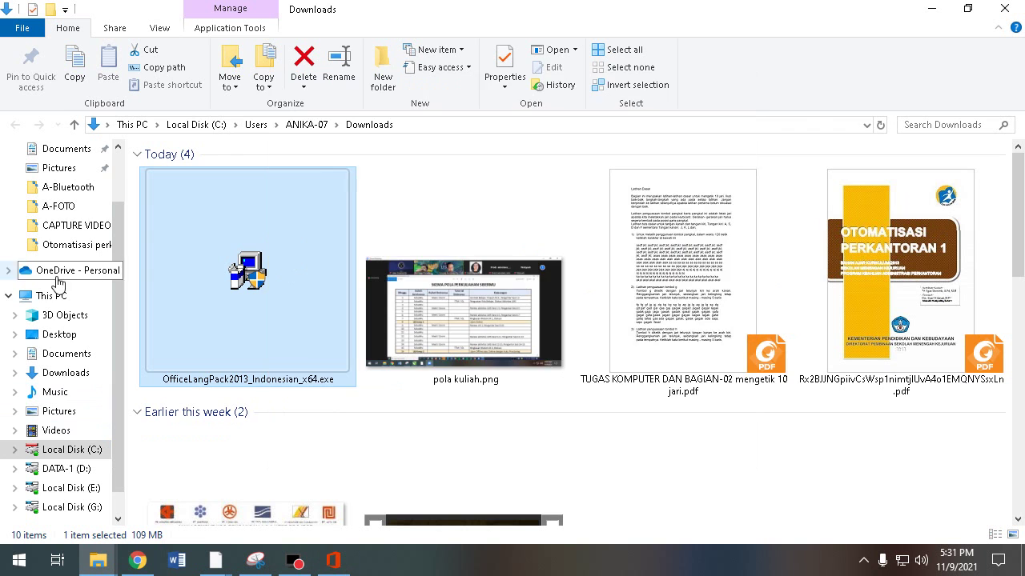
Check the drives' free space in This PC and minimize File Explorer
click(56, 295)
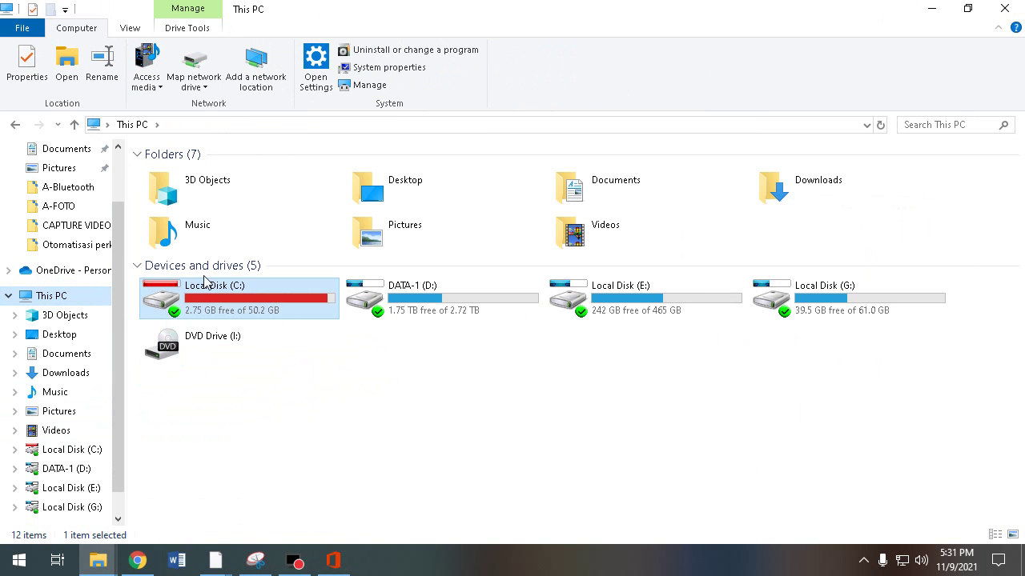
click(933, 16)
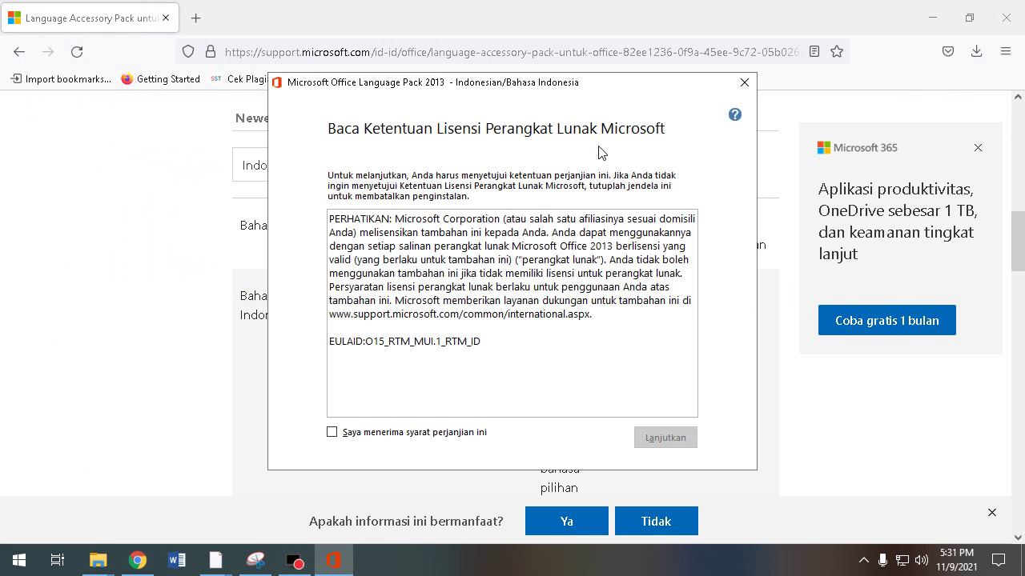
Accept the license terms, install the Indonesian Office Language Pack 2013 with the Instal Sekarang option, and close the finished installer
click(332, 433)
drag(479, 85, 405, 84)
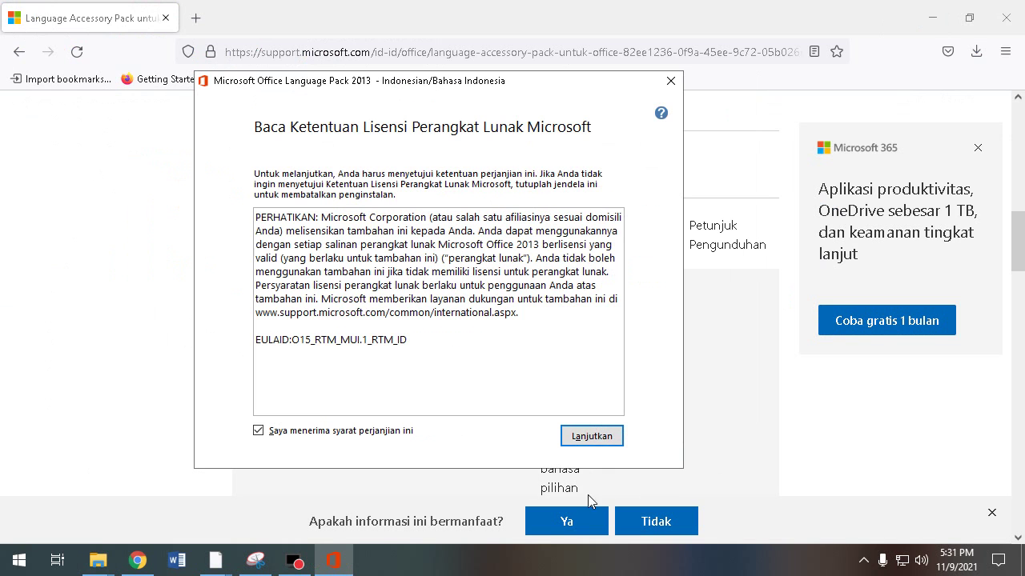
click(599, 439)
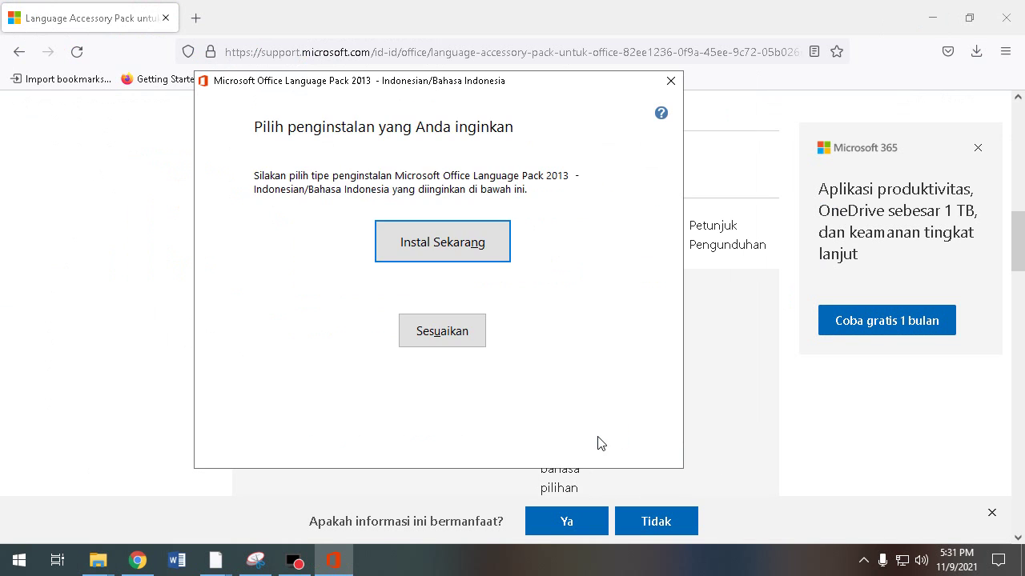
click(451, 250)
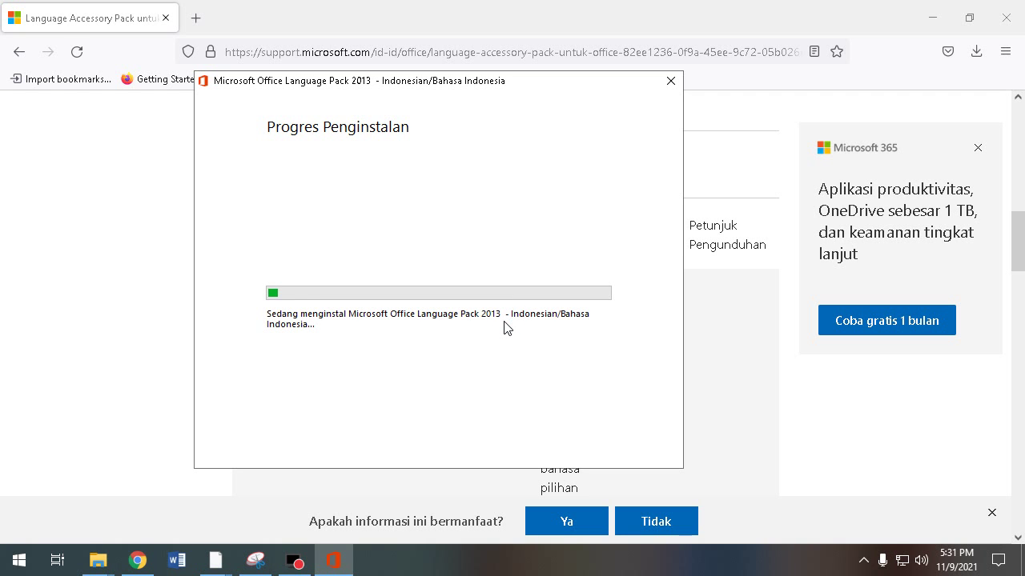
click(440, 564)
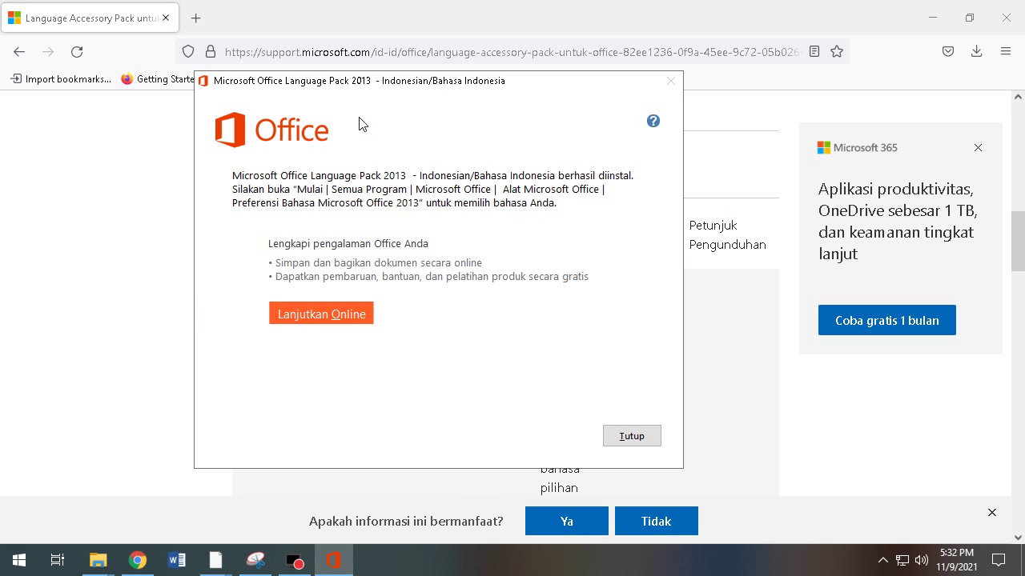
drag(362, 87, 354, 89)
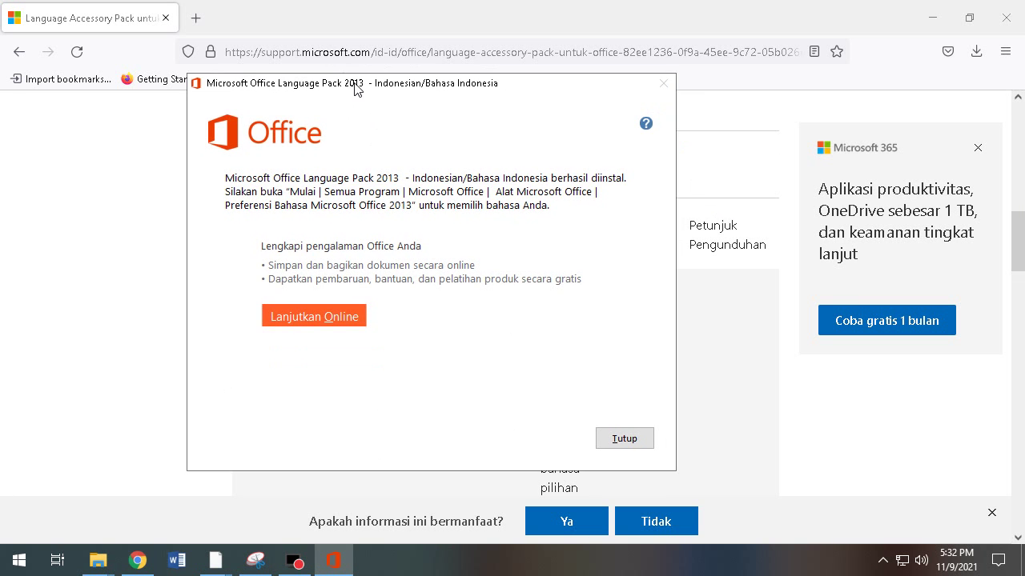
click(623, 439)
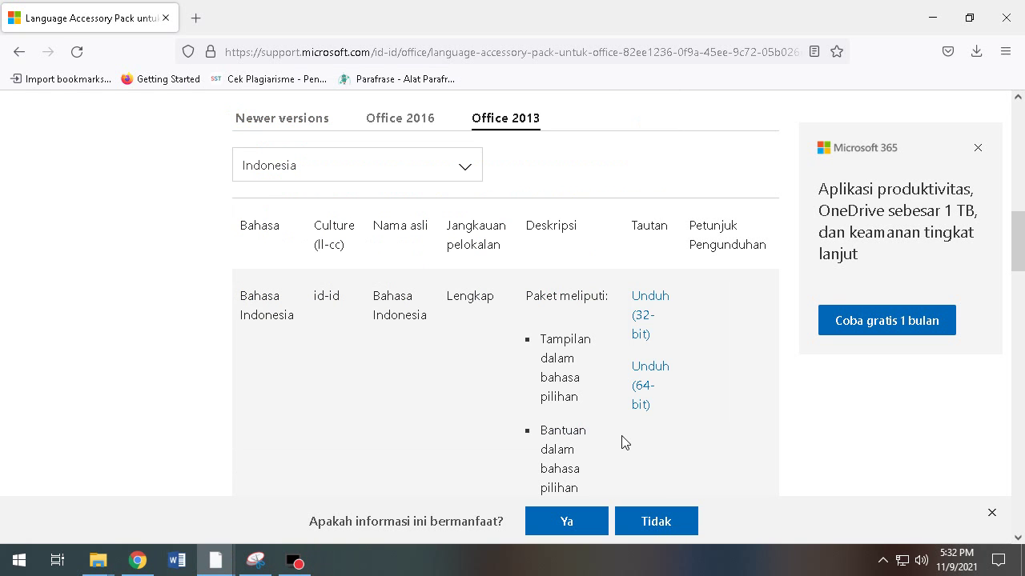
Start Word, dismiss the Office activation wizard, and create a blank document
click(177, 562)
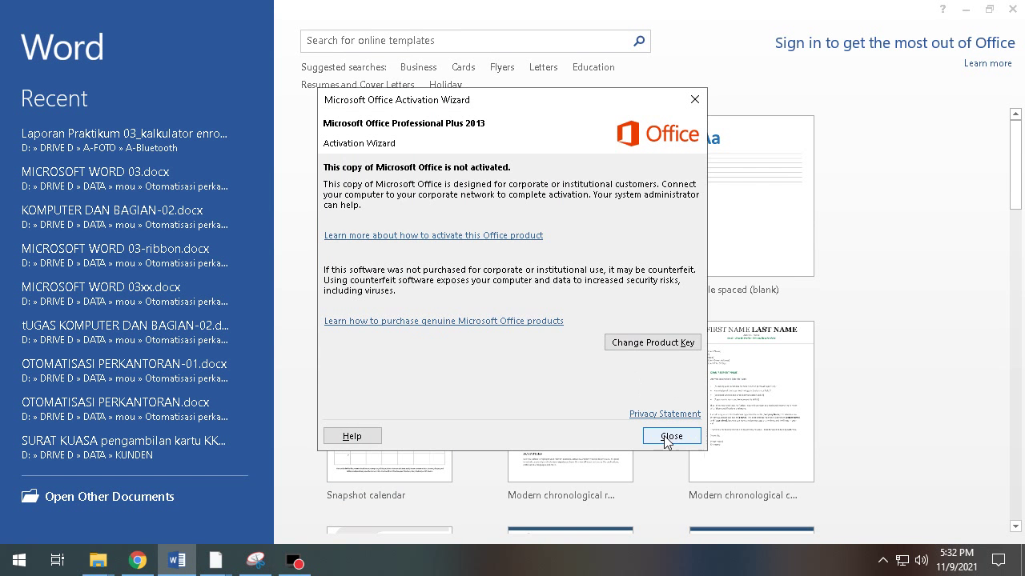
click(667, 434)
click(417, 207)
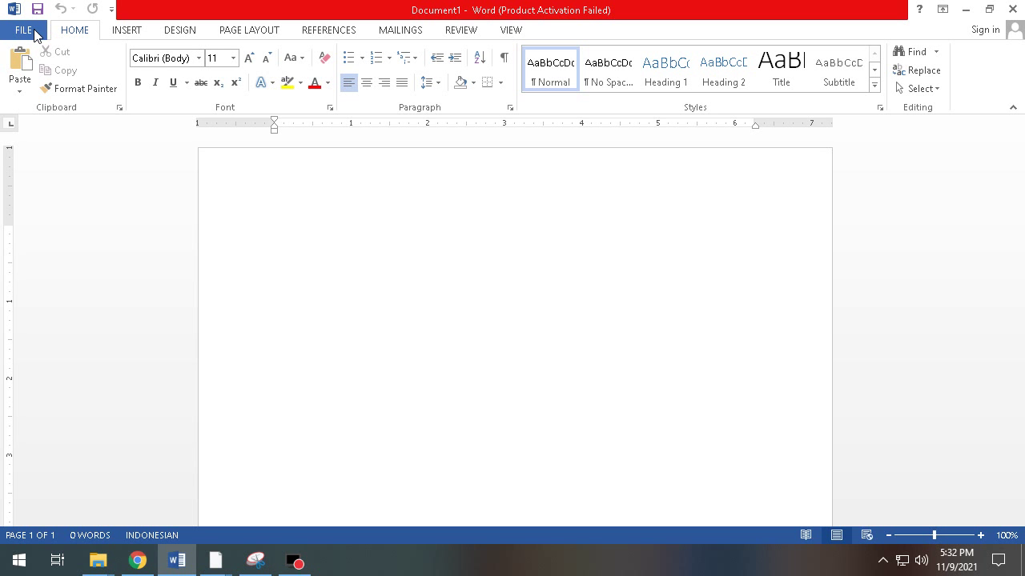
Open the Language settings in Word Options and select Indonesian among the editing languages
click(34, 29)
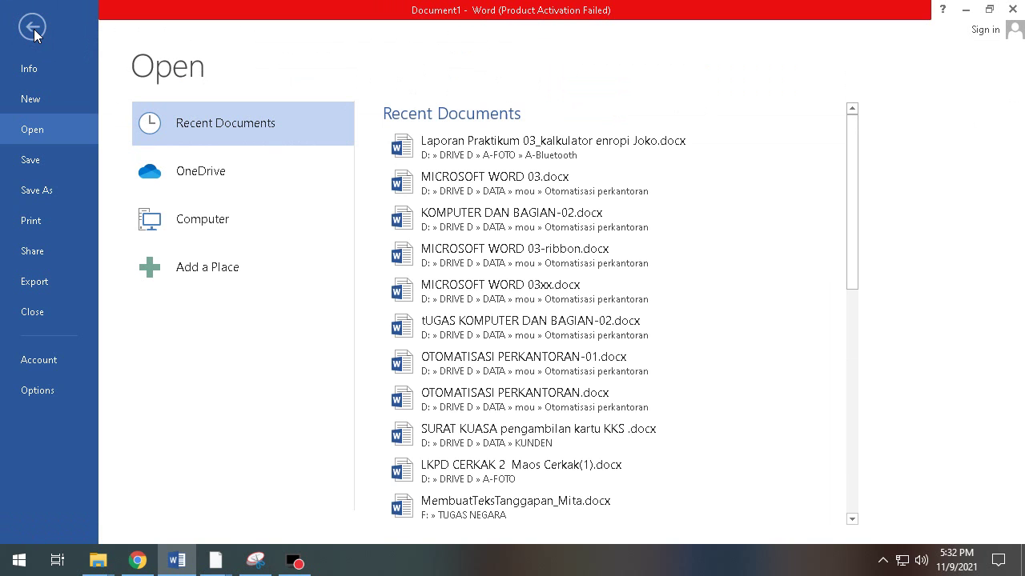
click(28, 390)
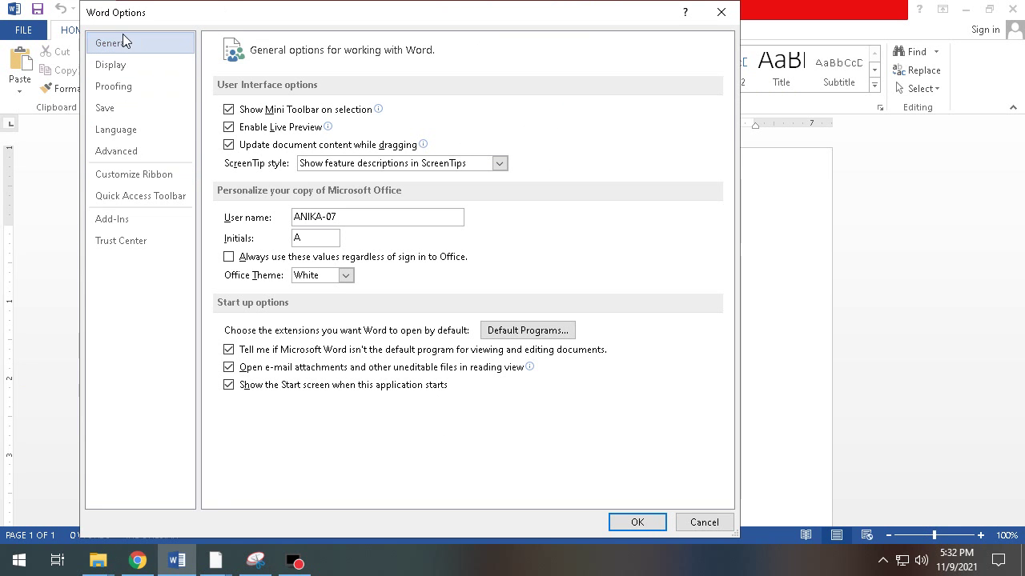
click(124, 138)
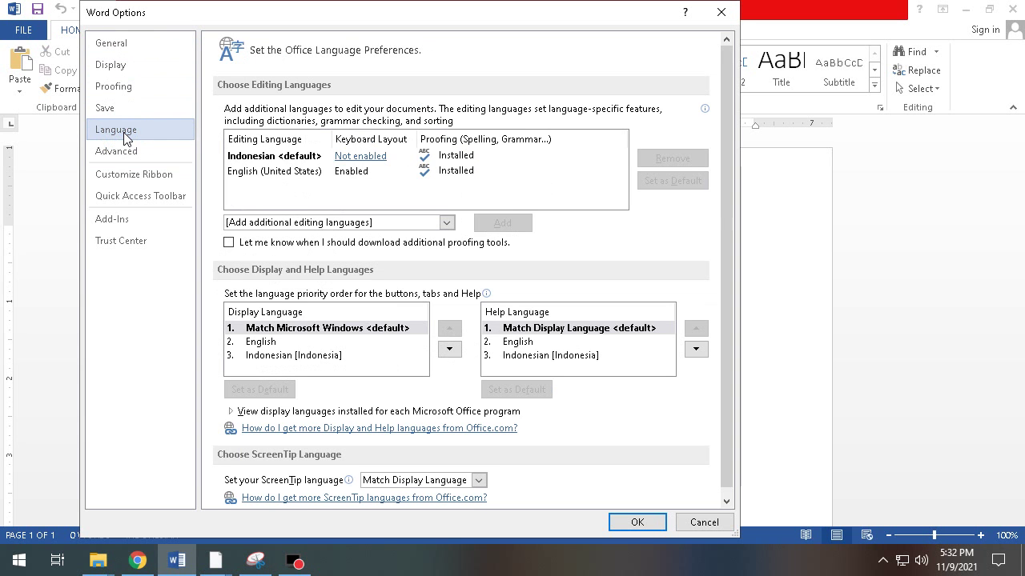
click(301, 156)
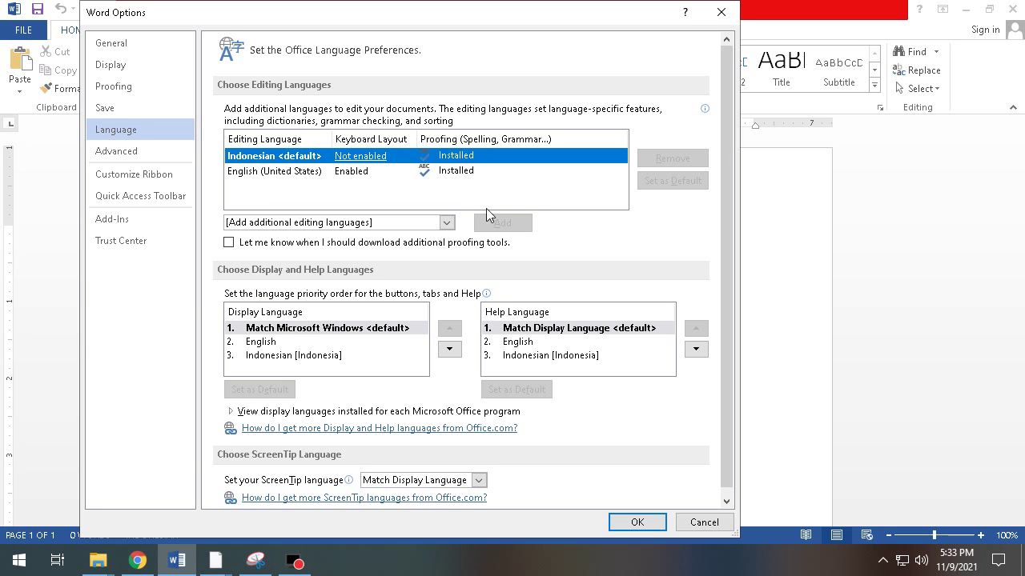
Choose Indonesian as the additional editing language in the Office language preferences
click(443, 222)
scroll(310, 404, down, 14)
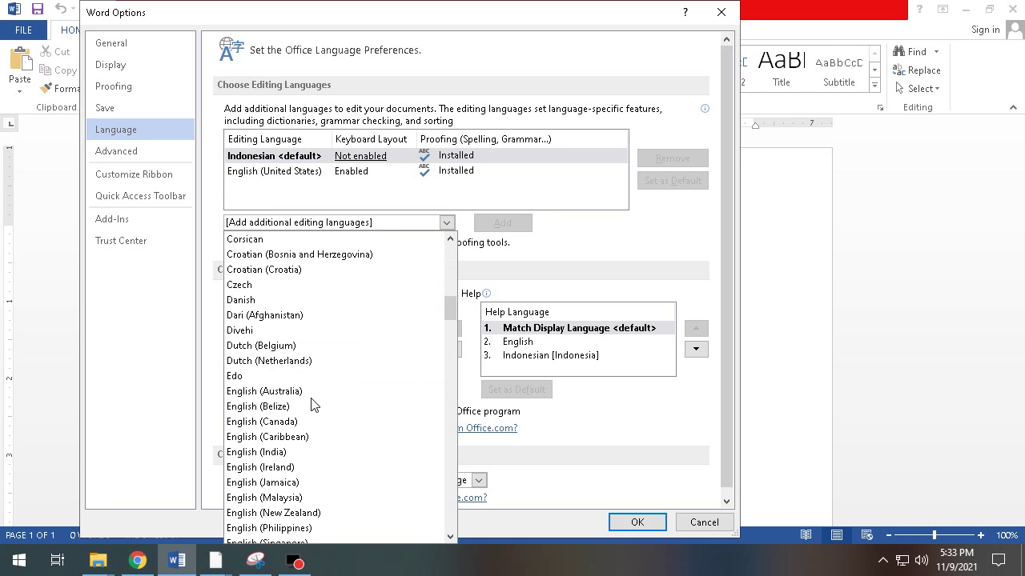
scroll(312, 402, down, 2)
scroll(312, 400, down, 3)
scroll(312, 400, up, 3)
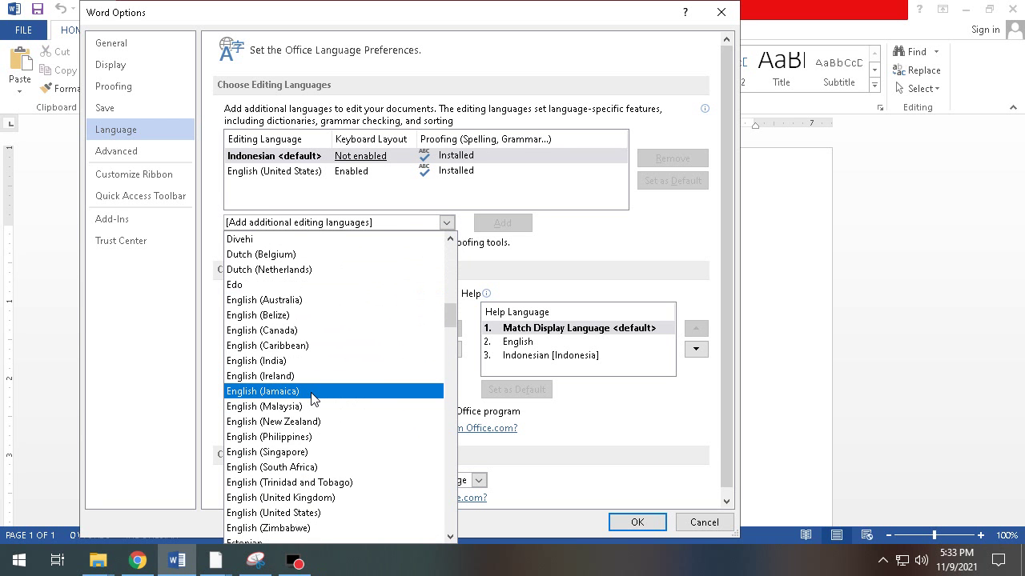
scroll(312, 400, down, 11)
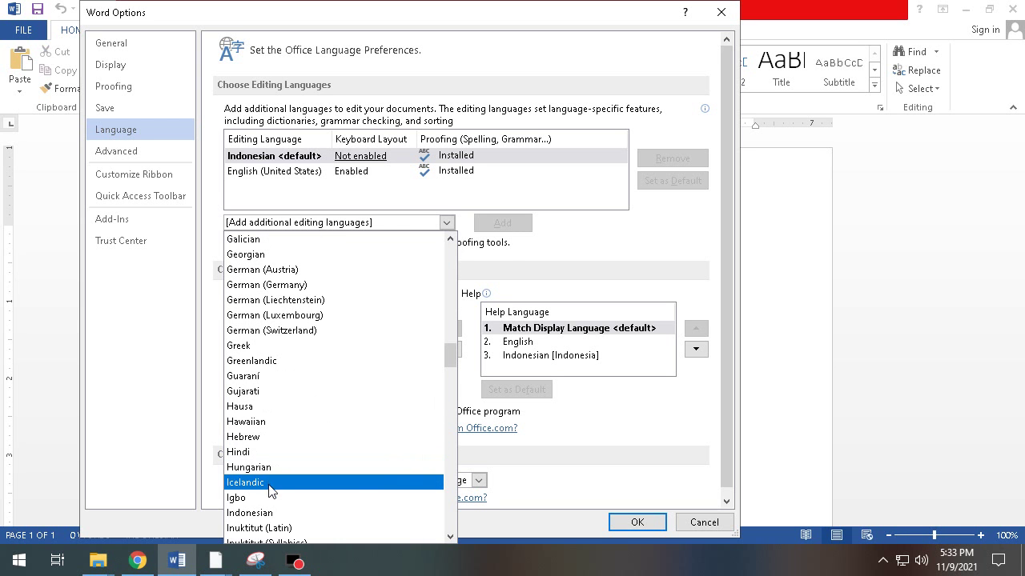
click(265, 513)
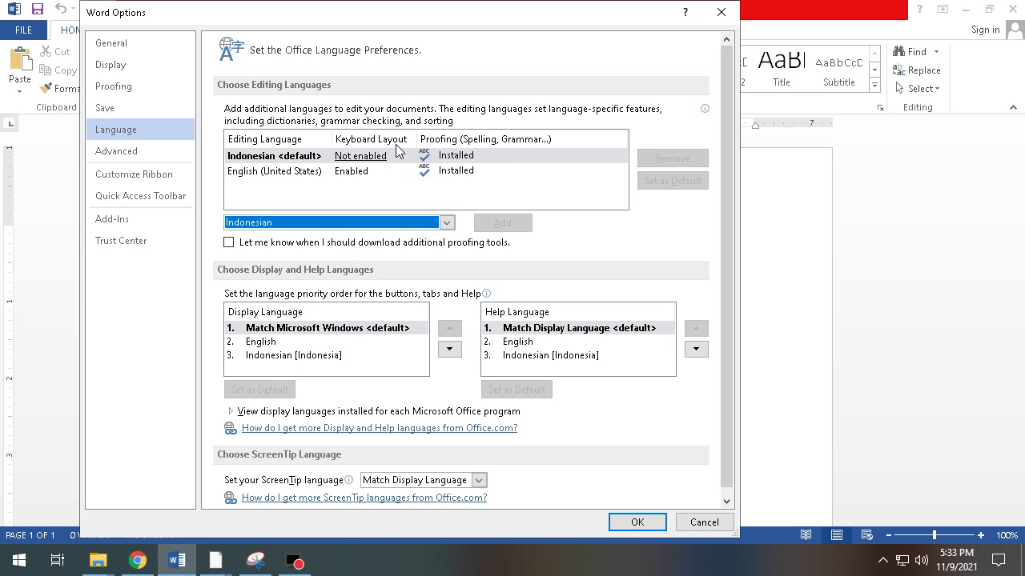
Open the Windows language settings from Indonesian's keyboard layout entry and install English (Indonesia) as a preferred language
click(356, 159)
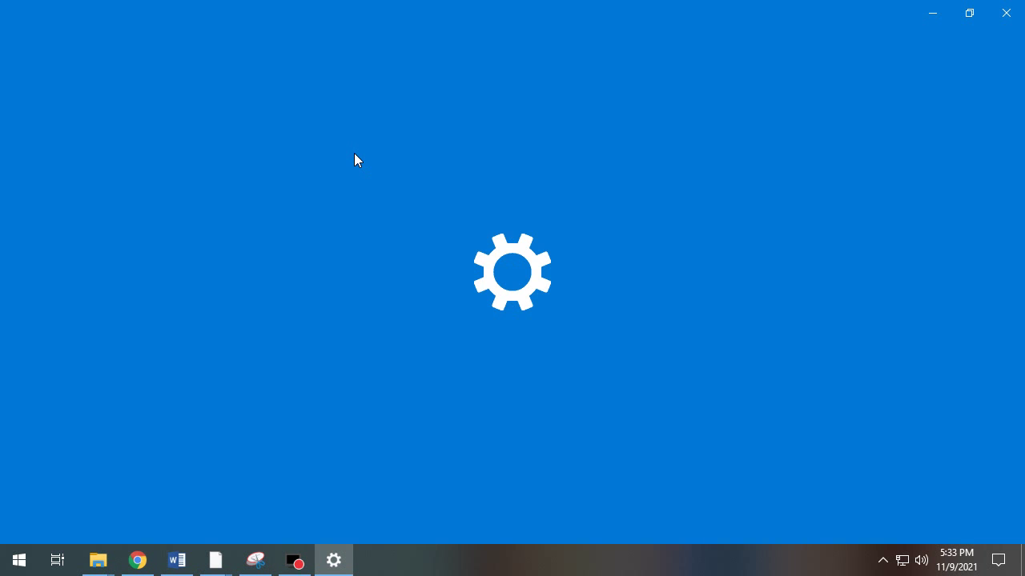
scroll(456, 351, down, 2)
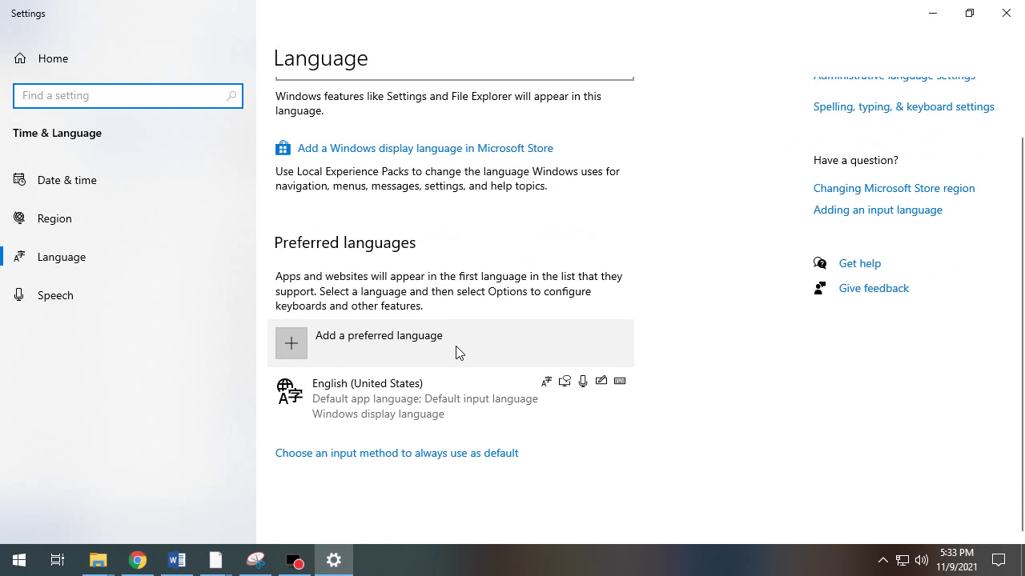
click(290, 344)
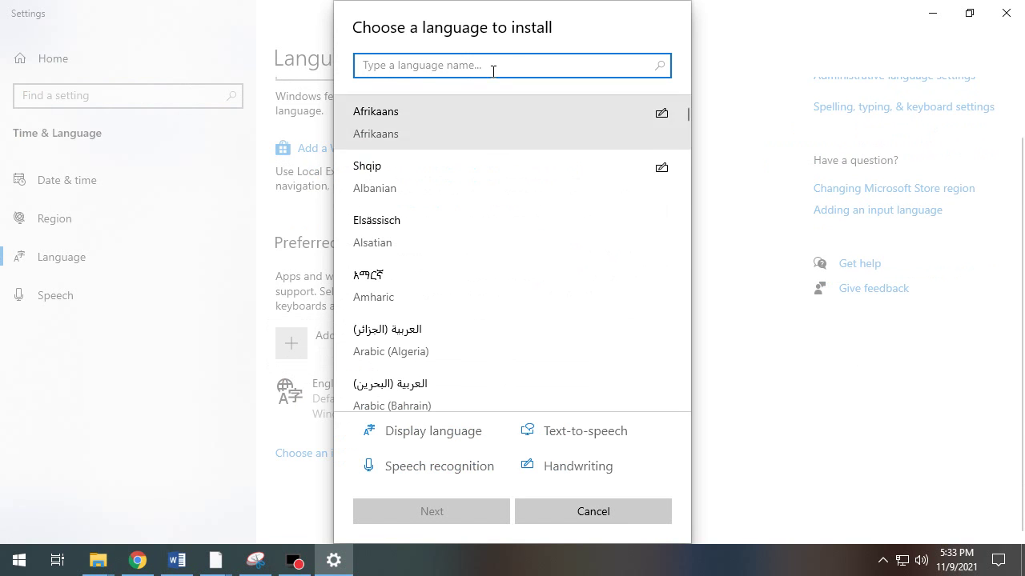
click(485, 67)
text(indo)
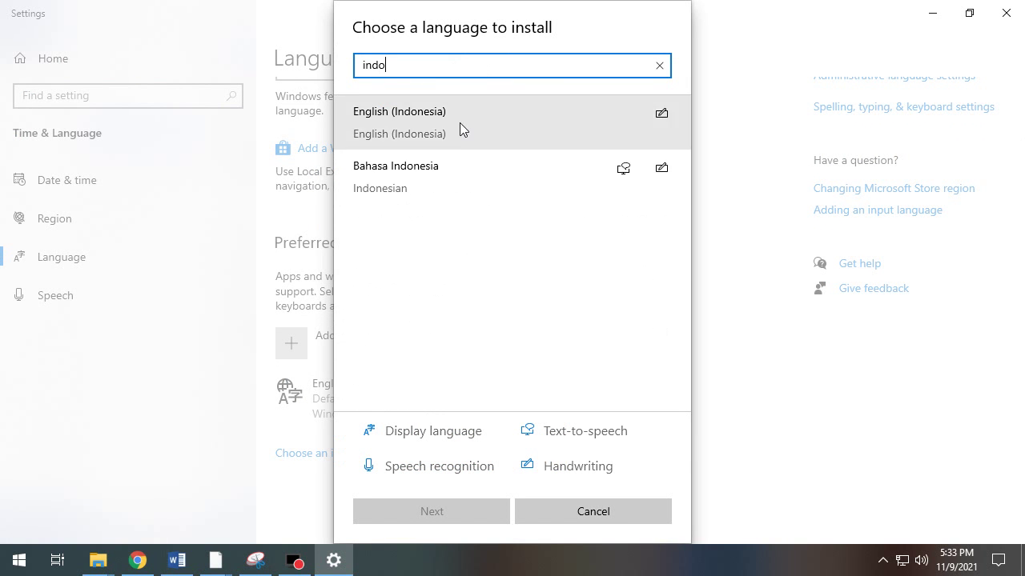
click(455, 125)
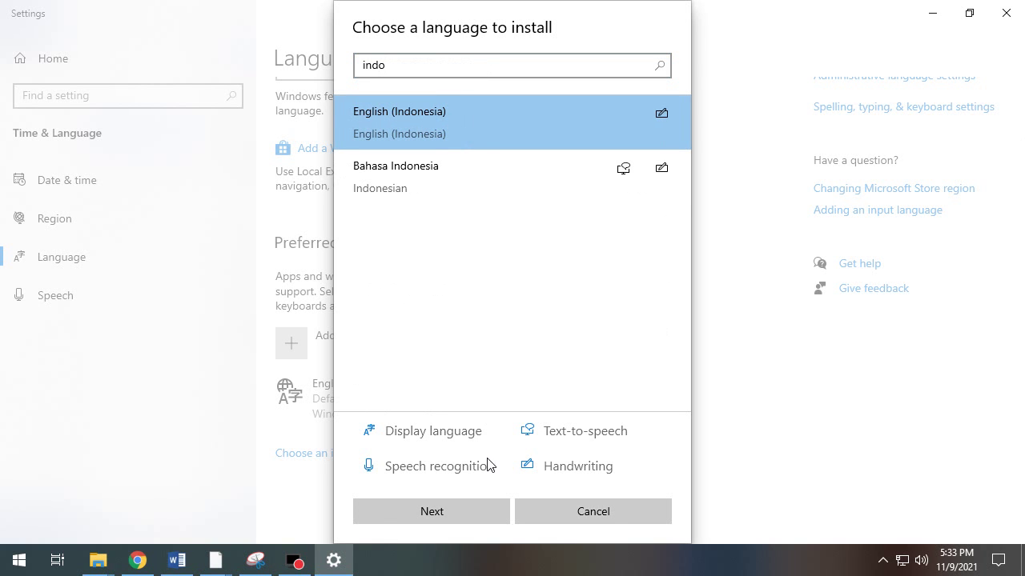
click(463, 517)
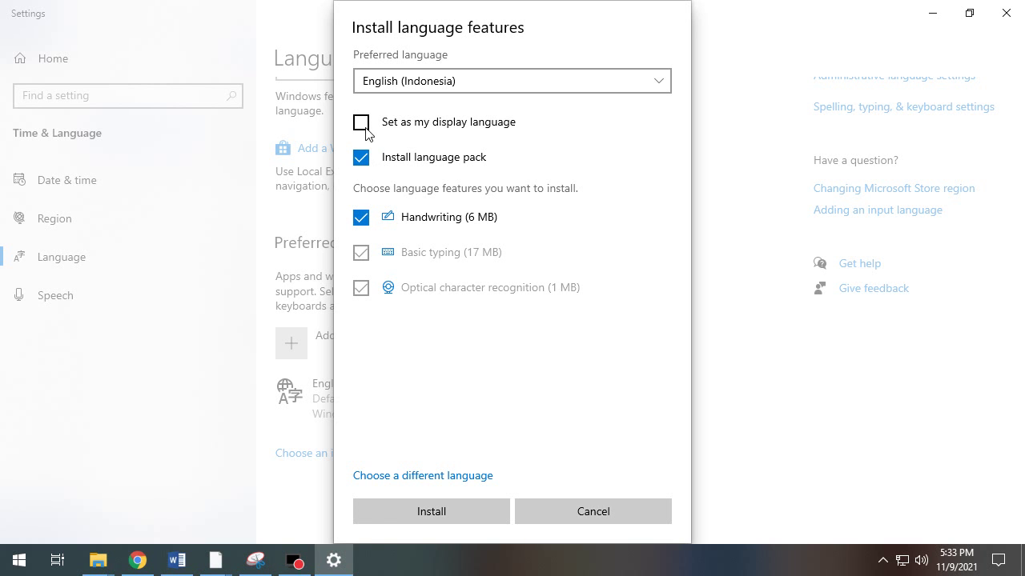
click(457, 510)
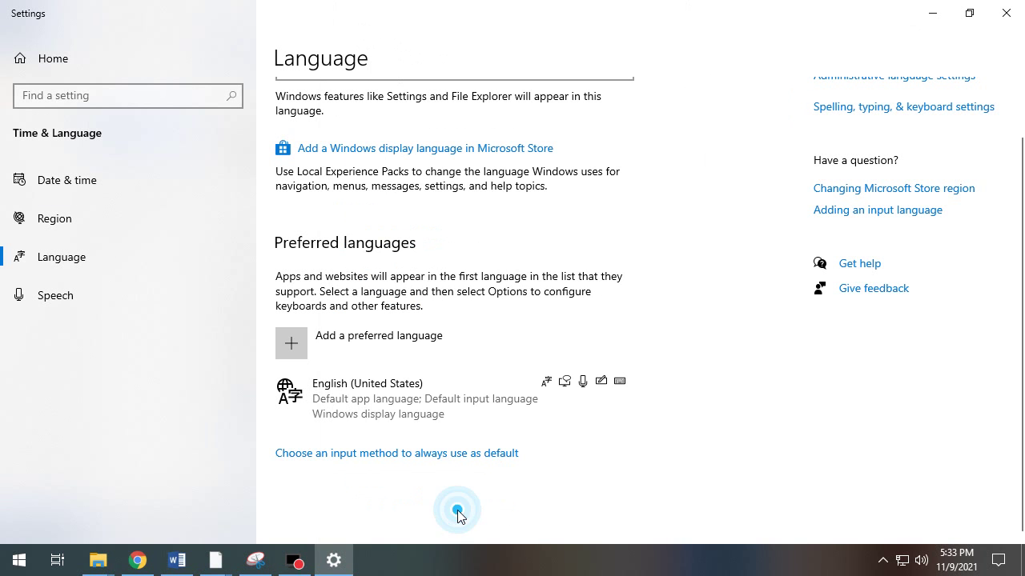
scroll(609, 442, down, 1)
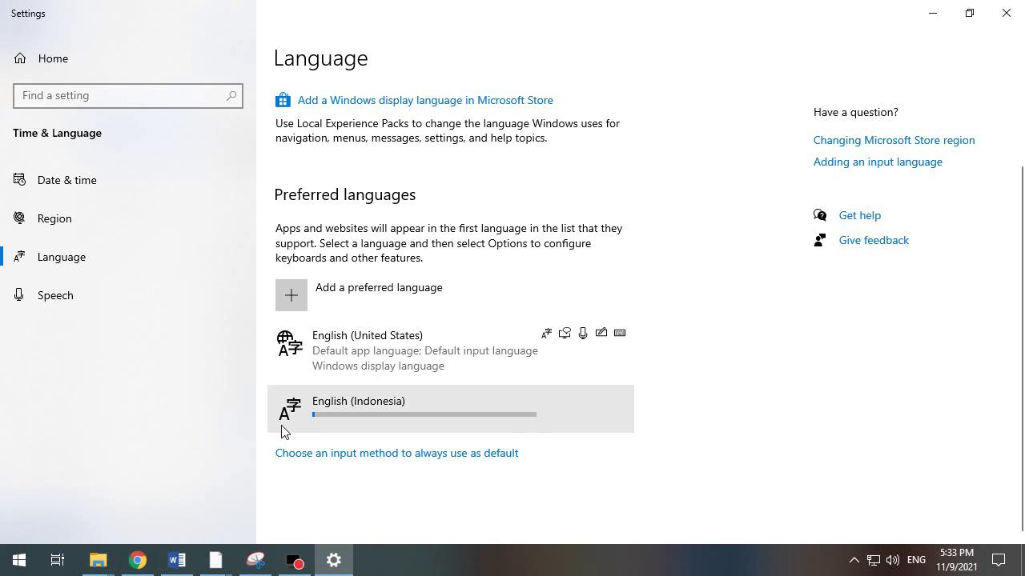
Switch back to Word and set English (United States) as the default editing language, accepting the change
click(177, 560)
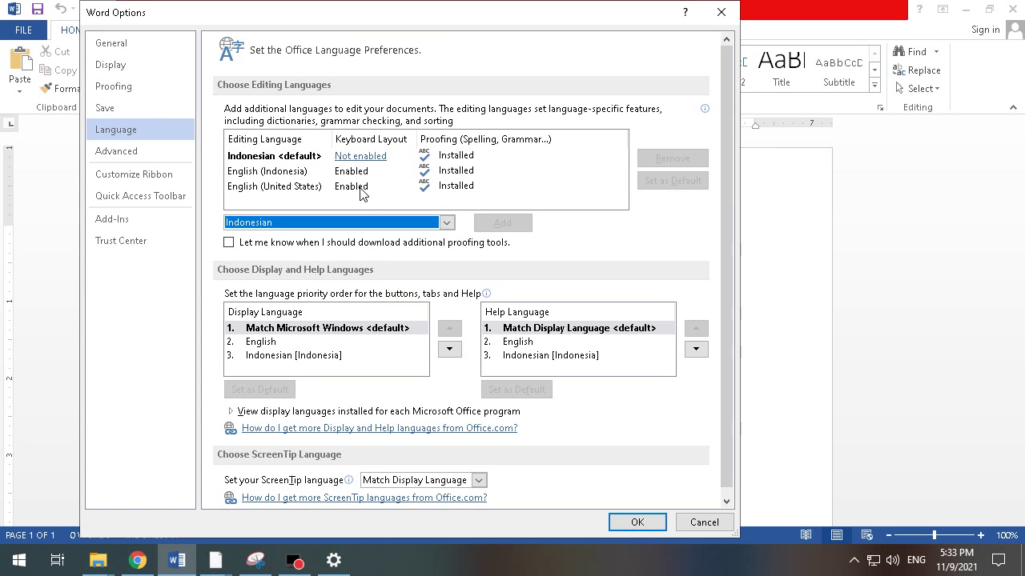
click(460, 159)
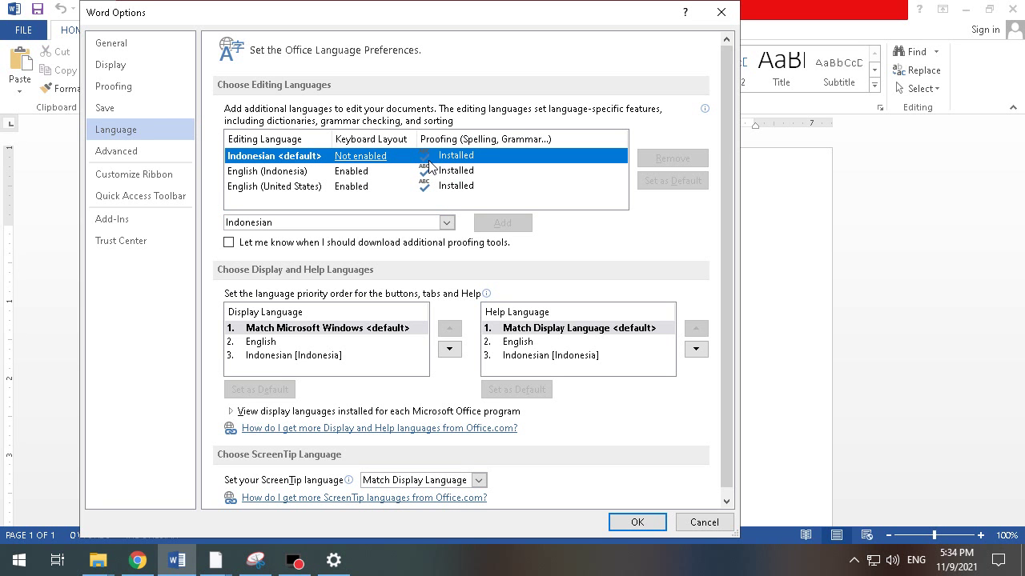
click(356, 172)
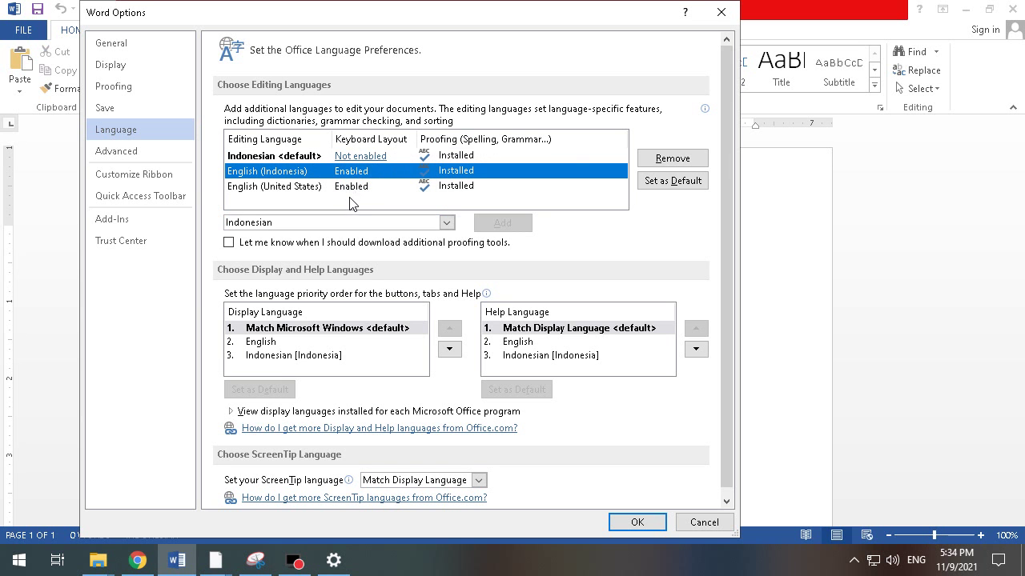
click(319, 189)
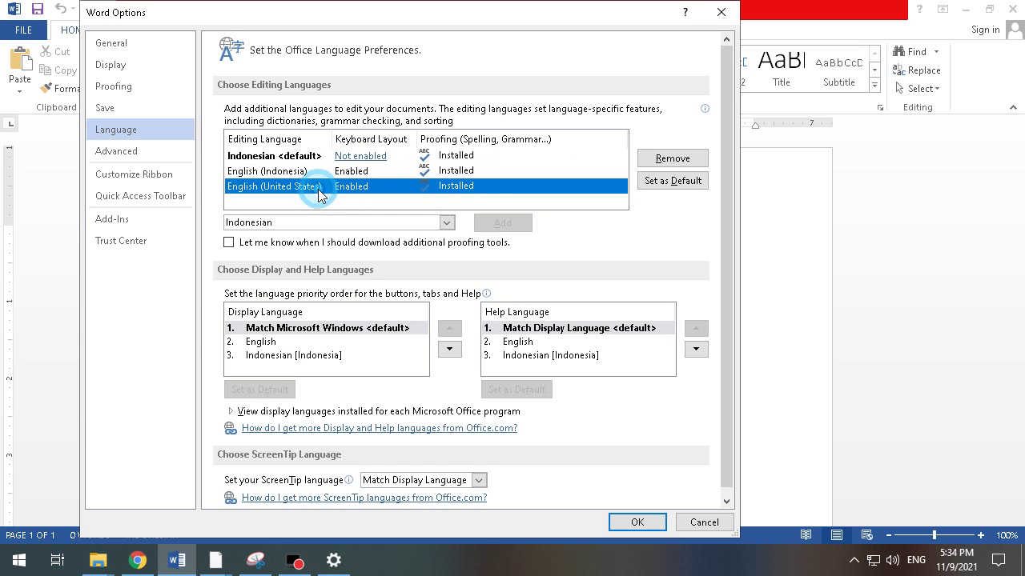
click(676, 182)
click(488, 324)
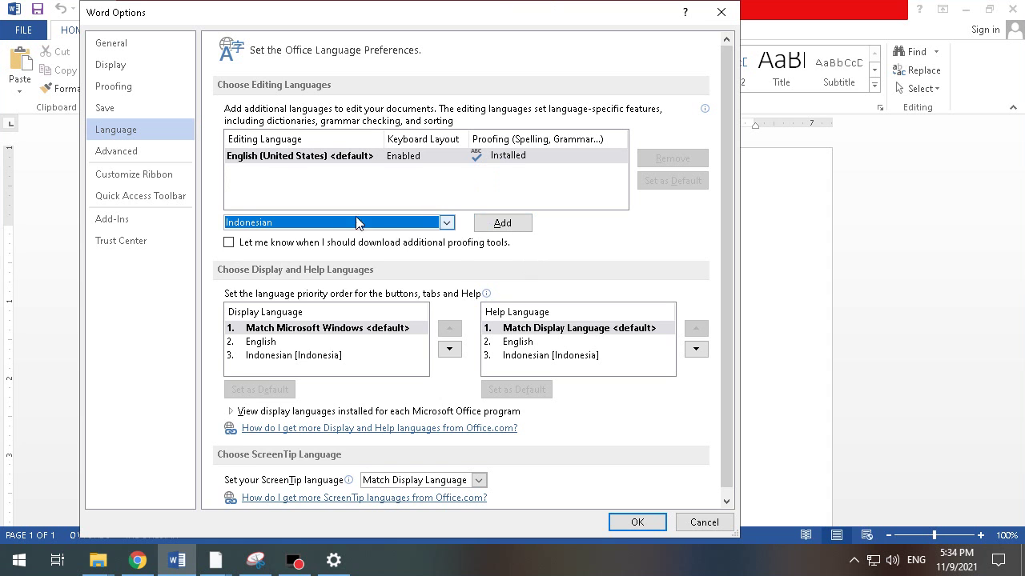
Add Indonesian to the list of editing languages in Word's language preferences
click(377, 222)
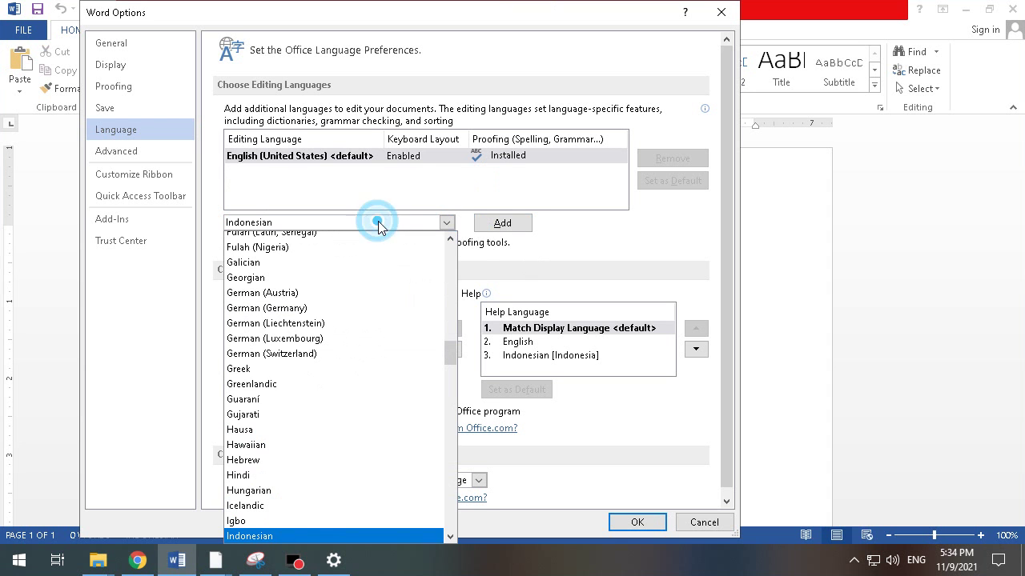
click(369, 534)
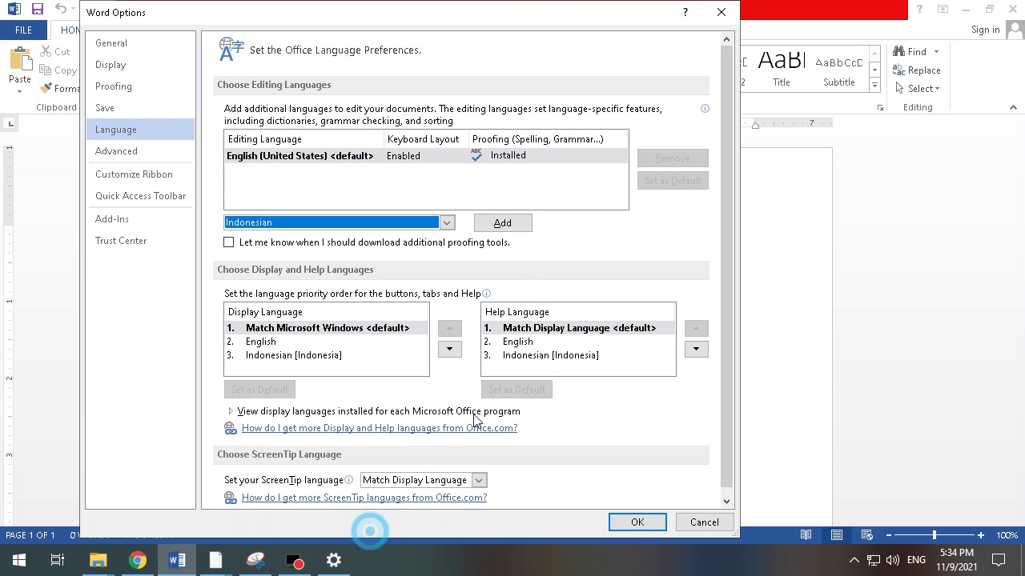
click(511, 226)
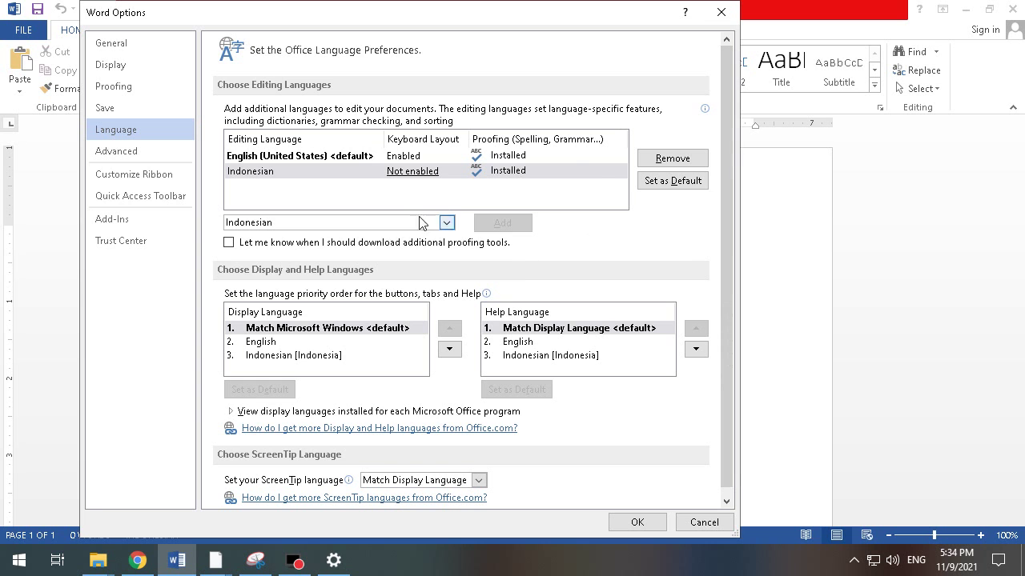
Open the Windows language settings from Indonesian's keyboard layout entry and remove English (Indonesia) from the preferred languages
click(407, 172)
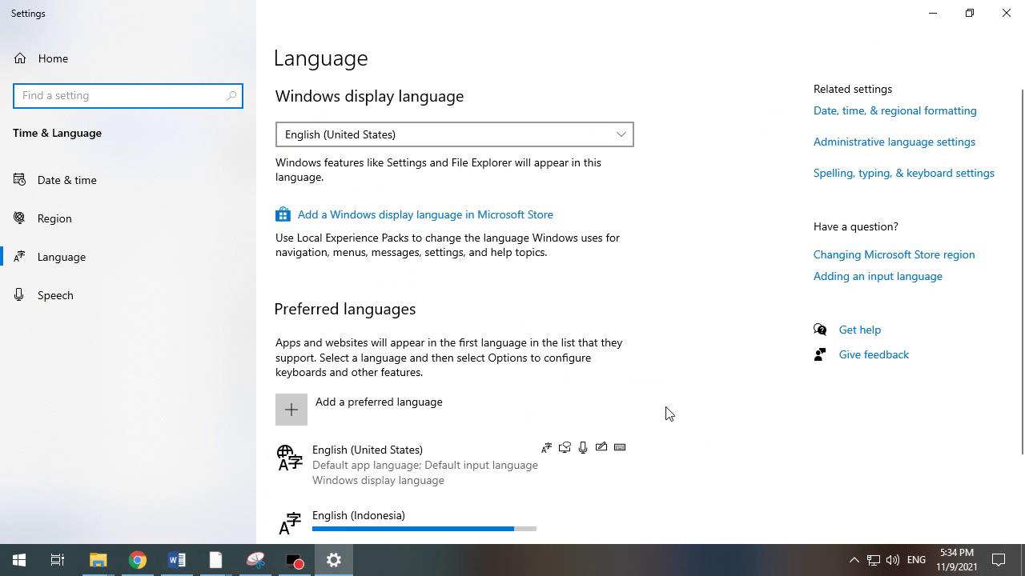
scroll(561, 270, down, 3)
click(422, 414)
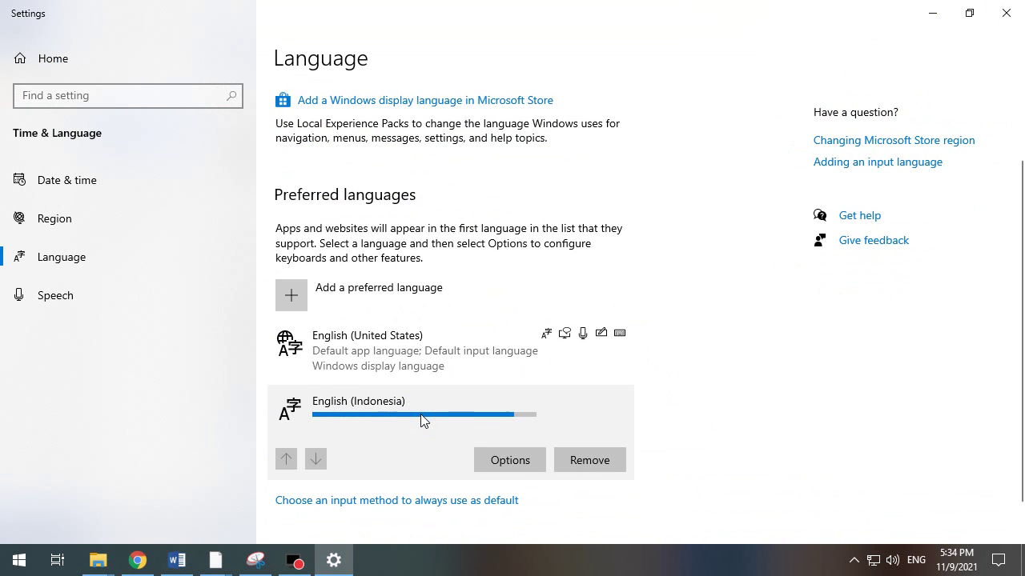
click(602, 463)
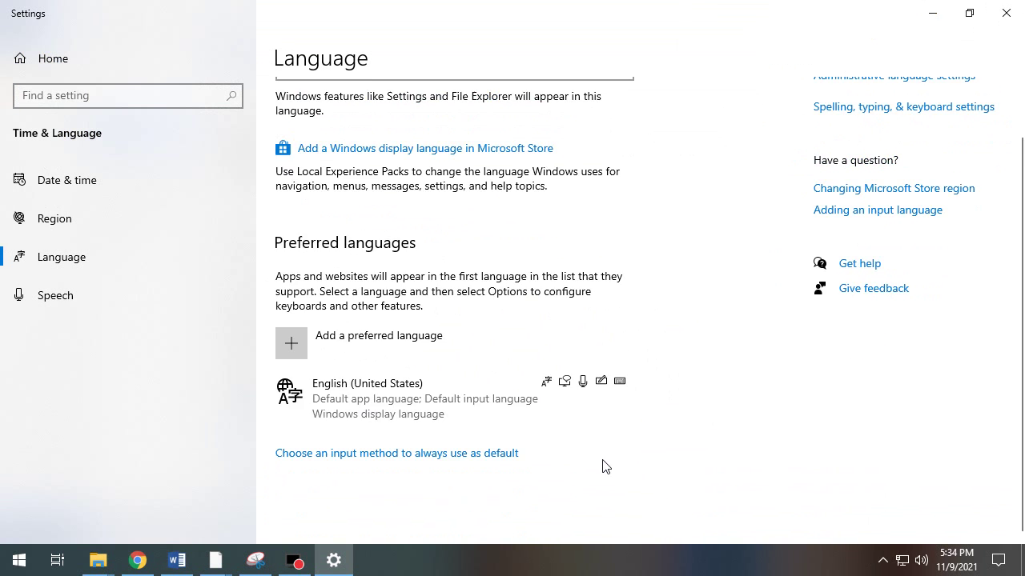
Search the installable languages for "indo" and install Bahasa Indonesia with its language pack, text-to-speech and handwriting features
click(291, 338)
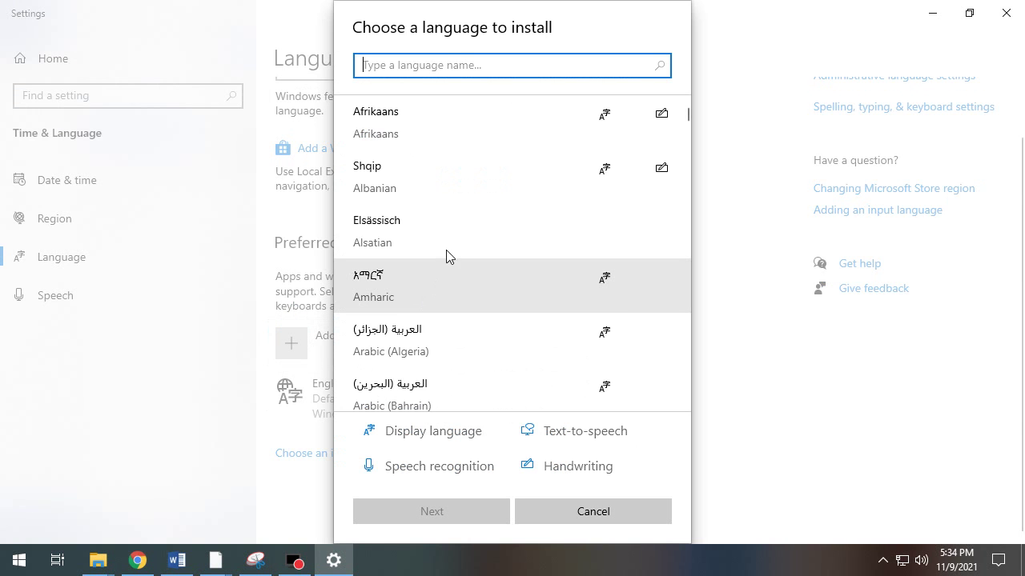
text(indo)
click(430, 173)
click(432, 512)
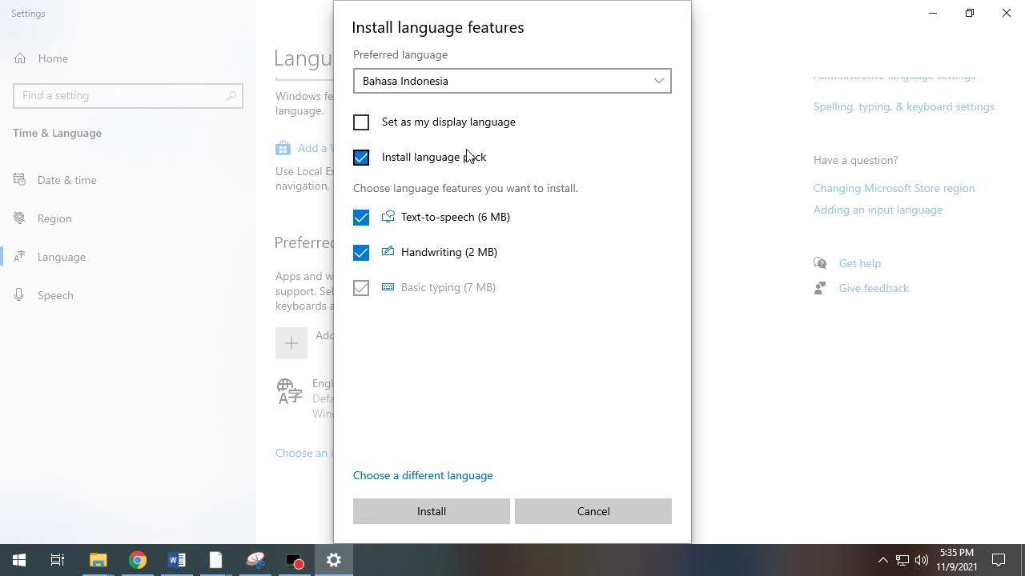
click(425, 515)
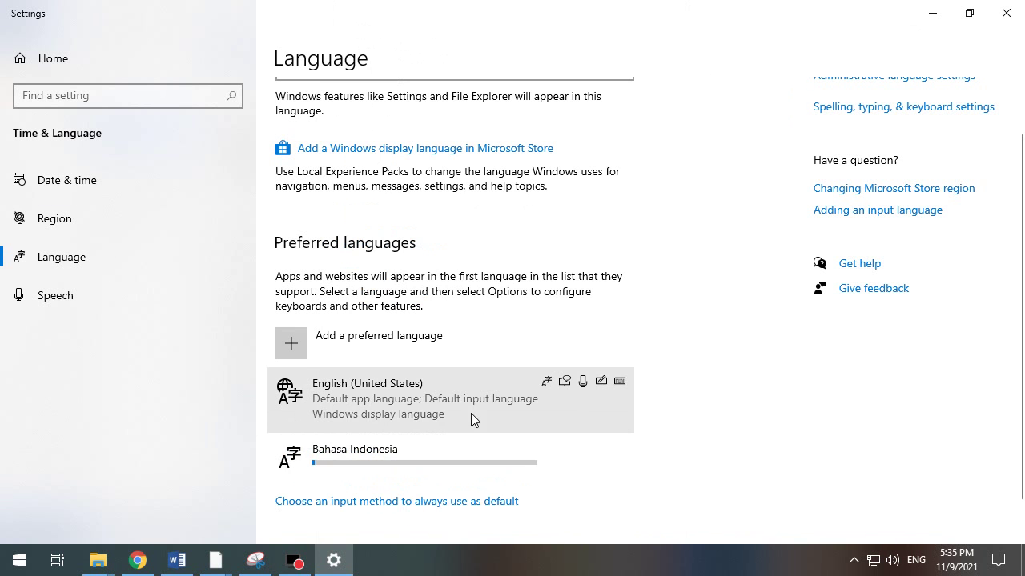
Switch back to Word and apply the changed language preferences, dismissing the Office restart notice
click(177, 561)
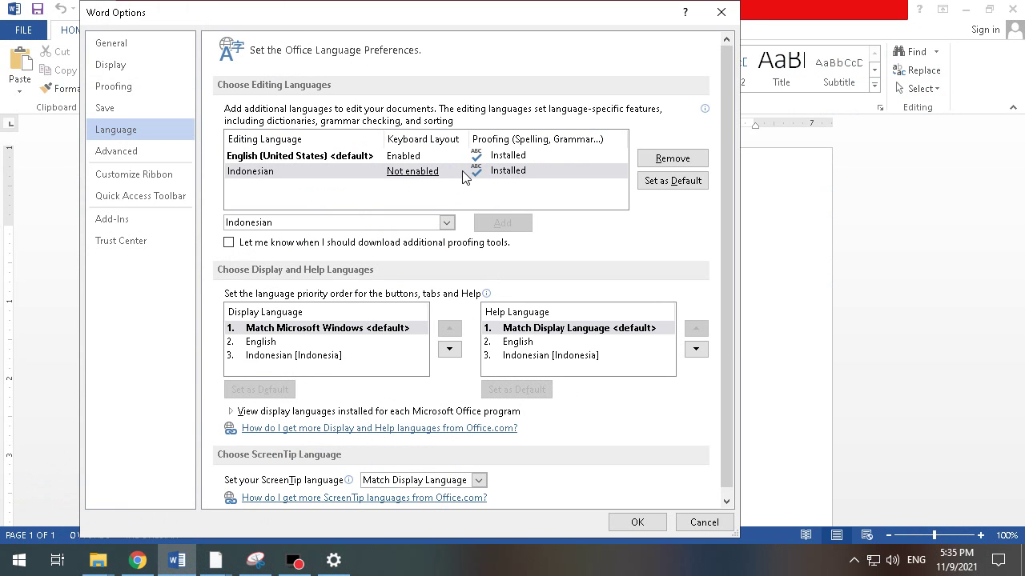
scroll(522, 185, down, 1)
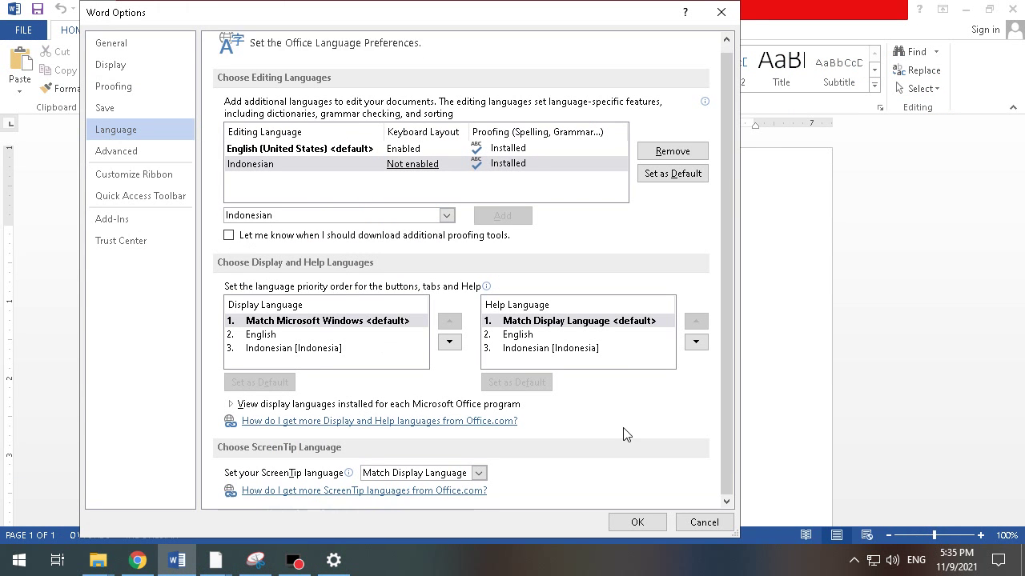
click(636, 522)
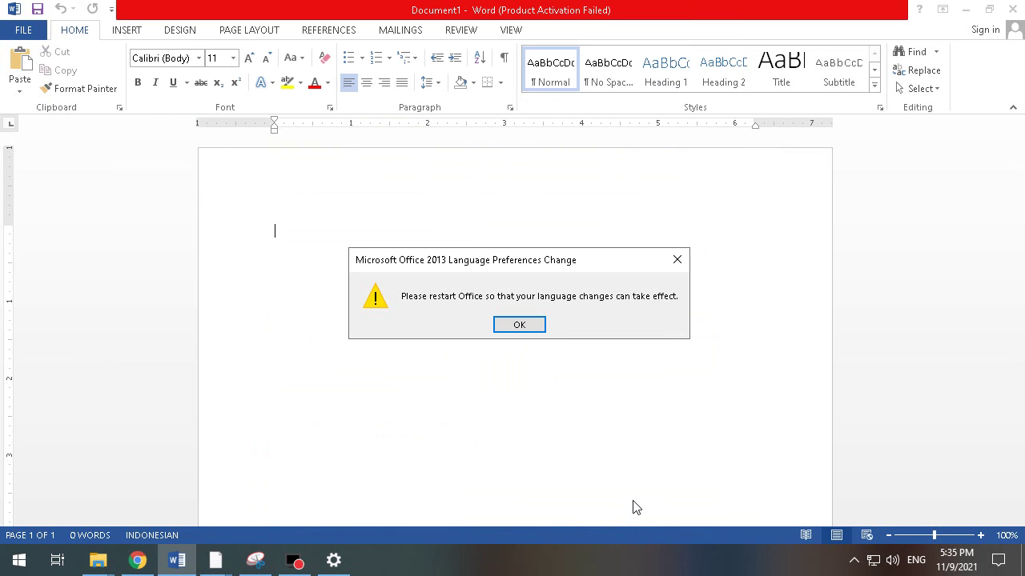
click(522, 323)
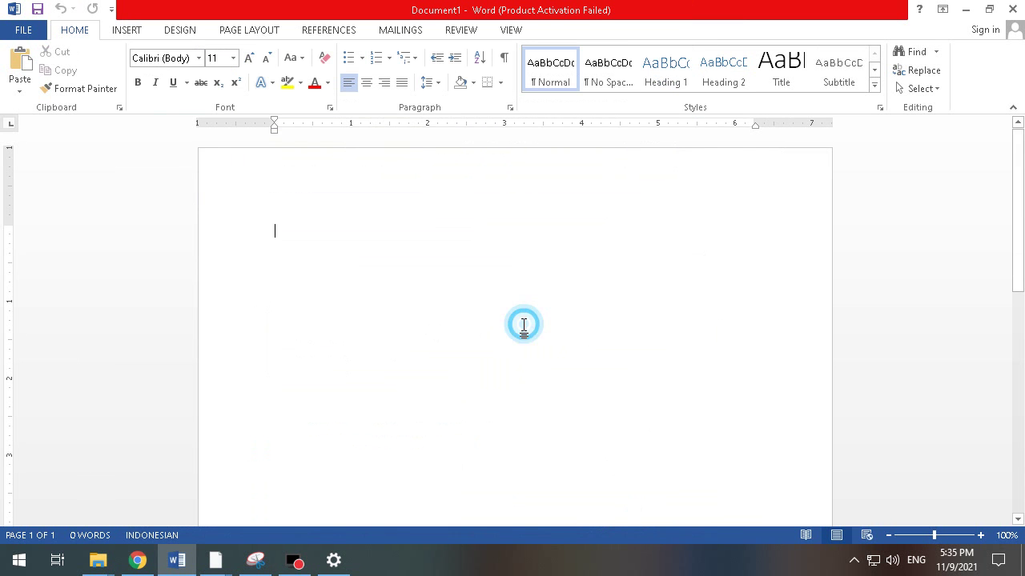
Reopen the Language settings in Word Options to check Indonesian's keyboard layout and proofing status
click(19, 32)
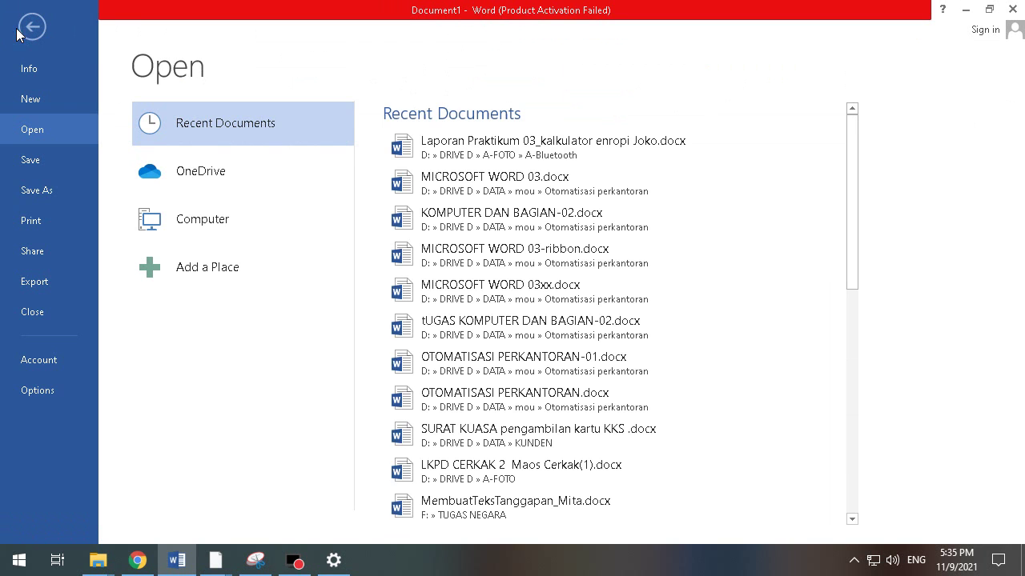
click(24, 390)
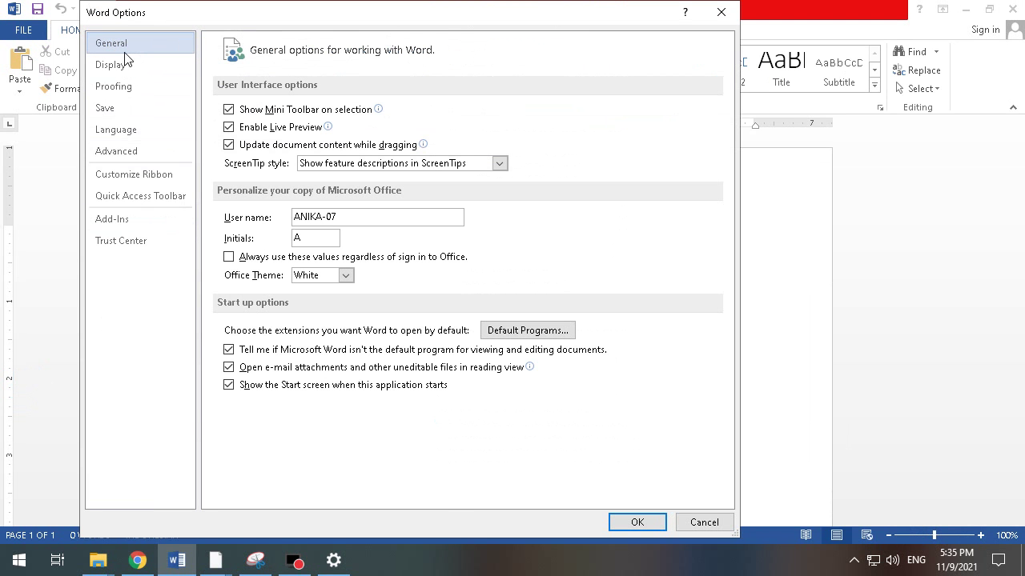
click(125, 129)
click(233, 172)
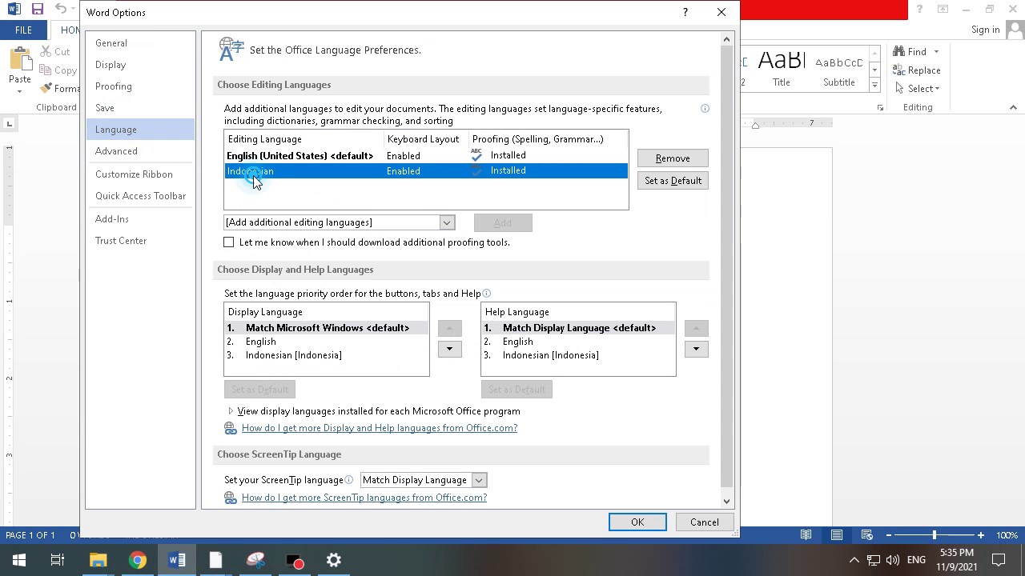
click(656, 182)
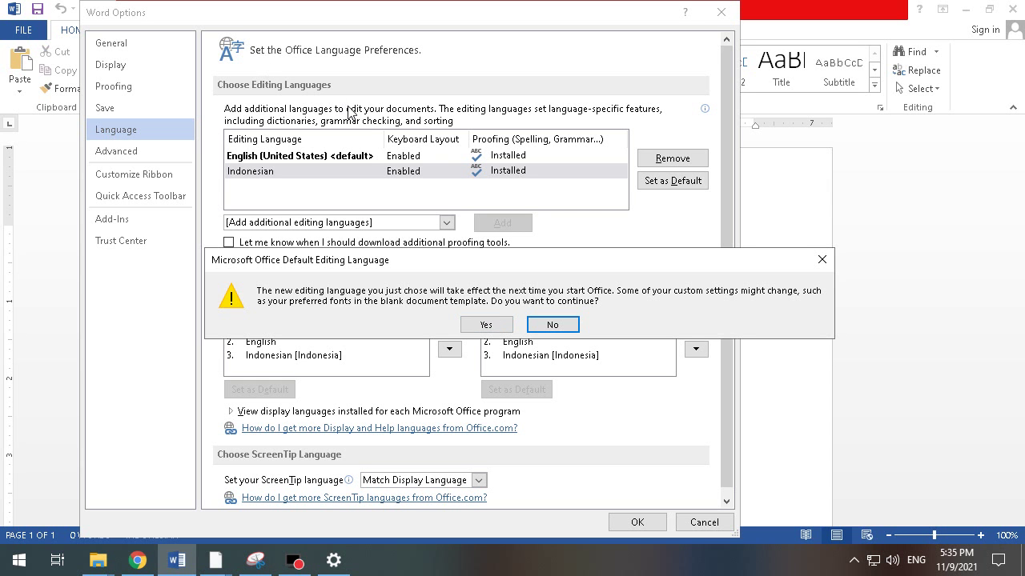
click(573, 325)
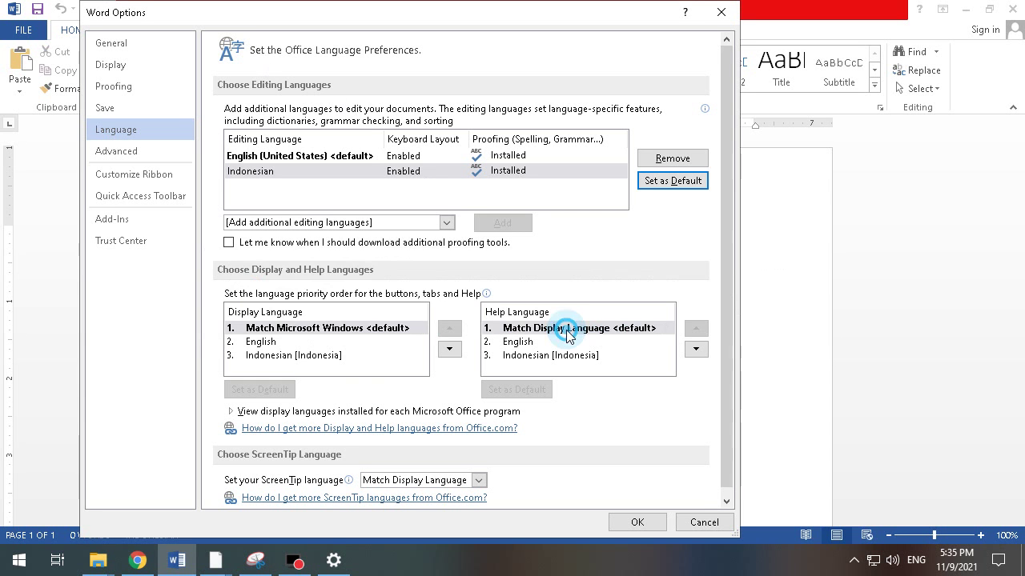
Review the spelling and grammar correction settings in Word's Proofing options, then close the options without changes
click(132, 87)
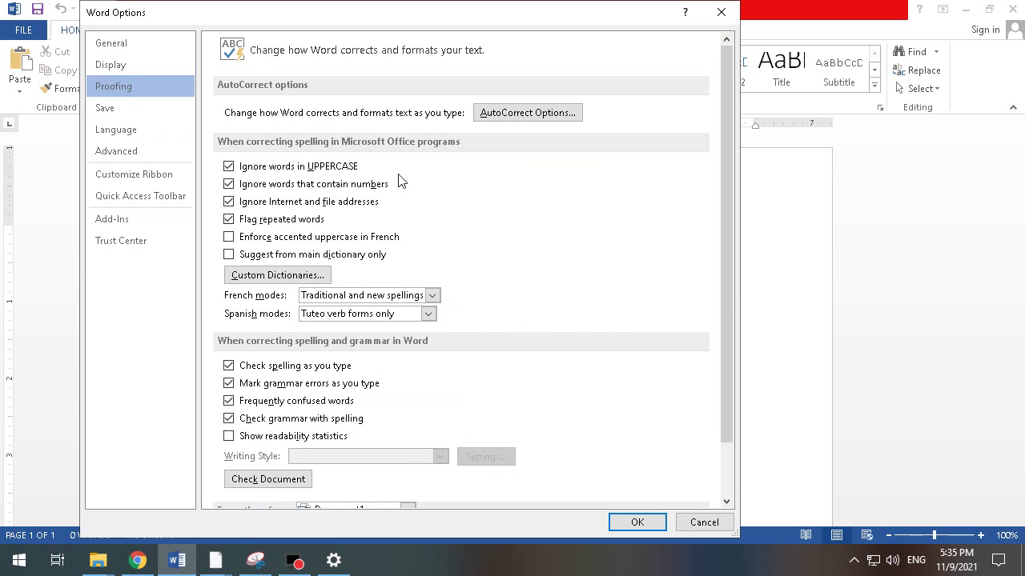
scroll(473, 212, down, 3)
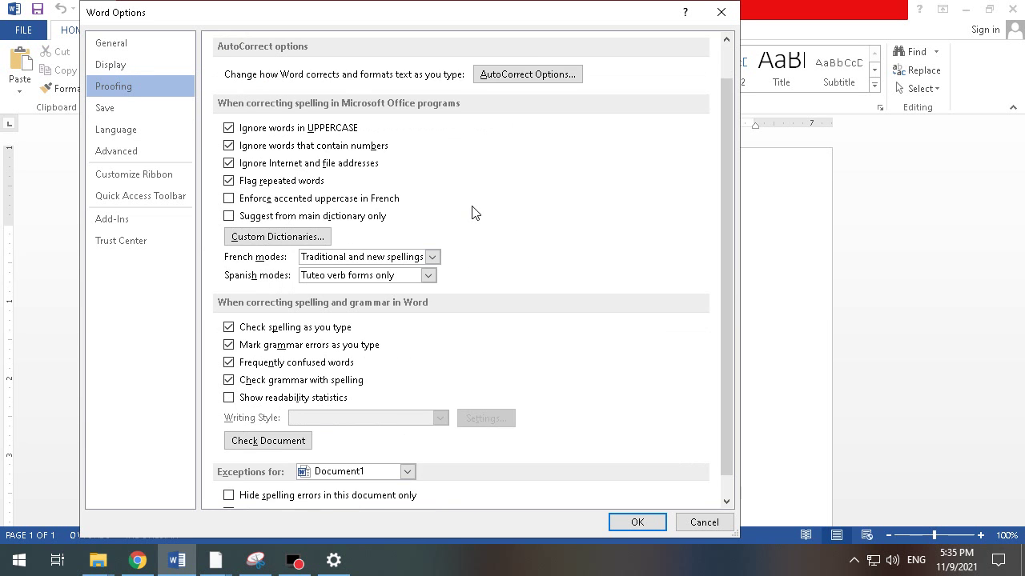
scroll(472, 212, up, 2)
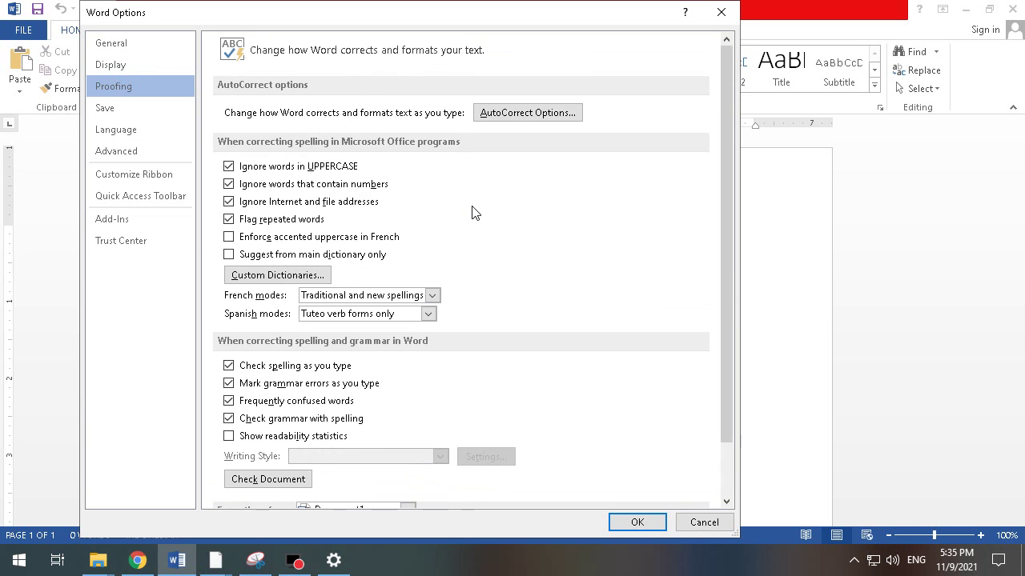
click(704, 522)
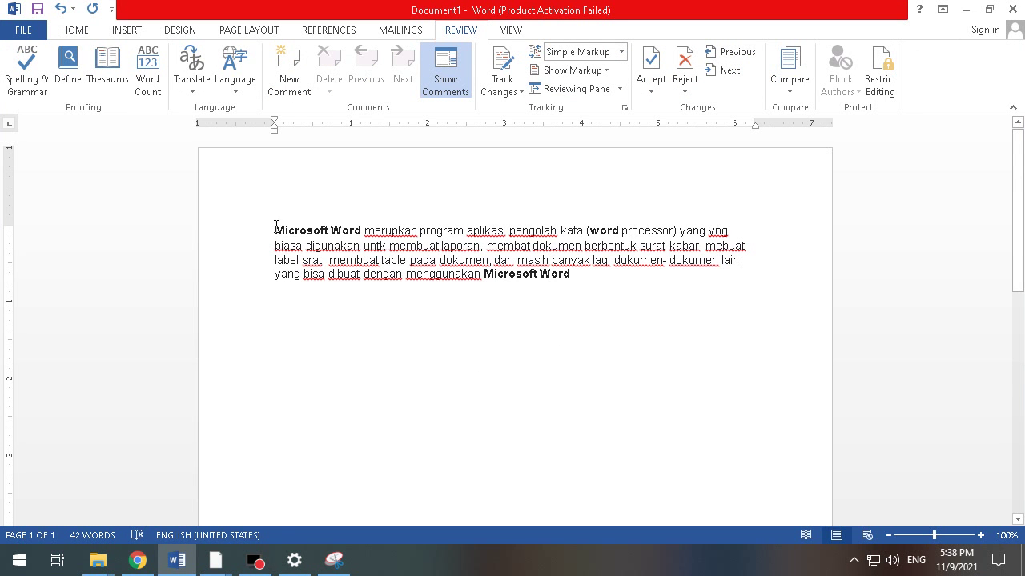
drag(275, 229, 622, 273)
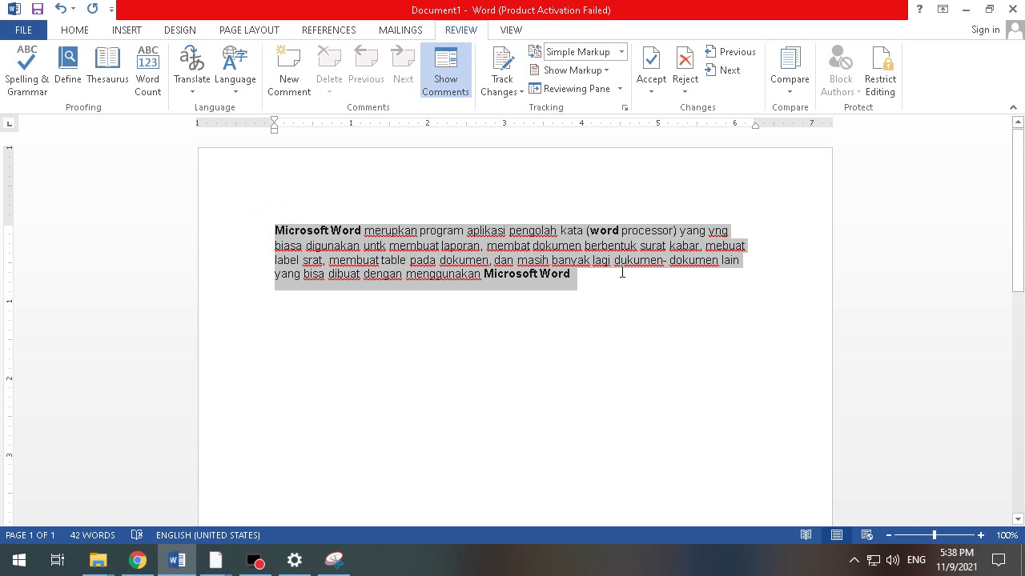
click(441, 293)
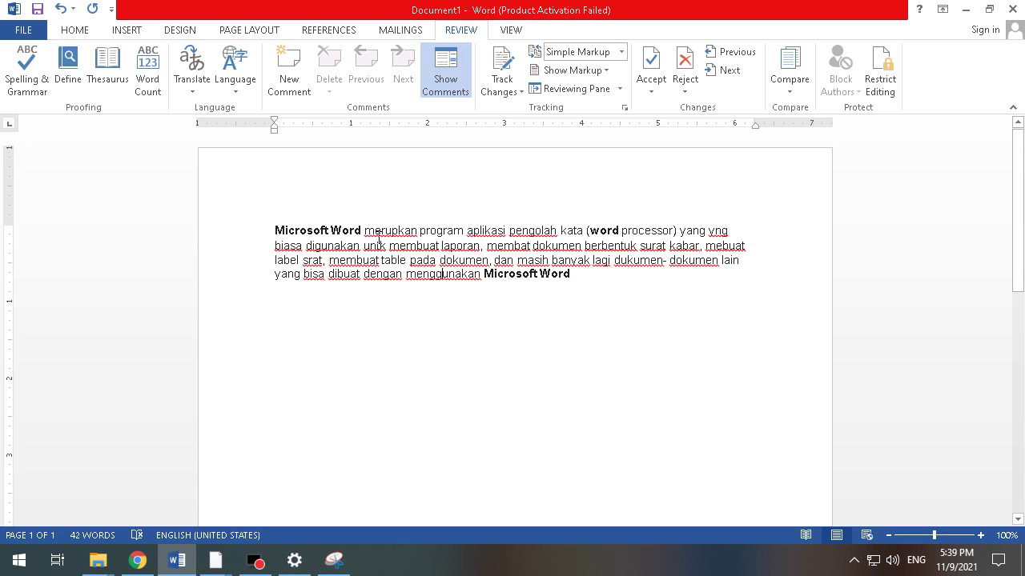
click(394, 231)
click(405, 247)
Mark the whole sample paragraph as Indonesian for proofing and make Indonesian the default language for new documents
drag(258, 234, 257, 286)
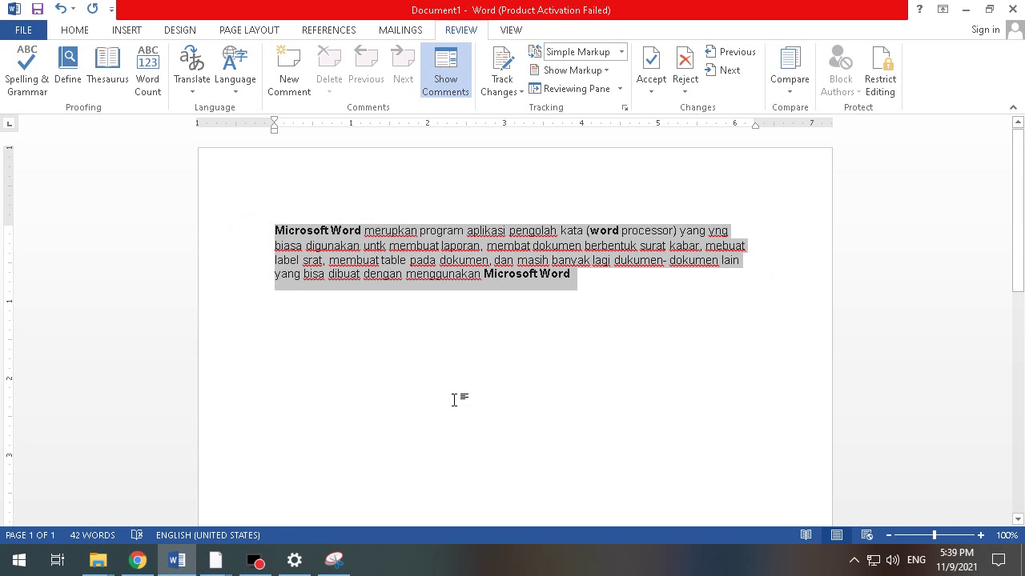
click(325, 32)
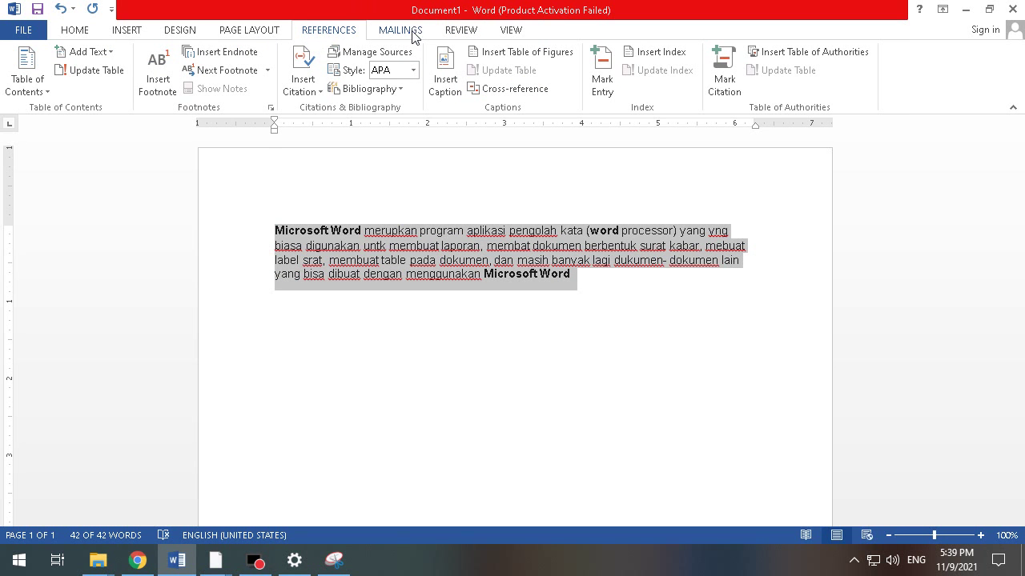
click(466, 34)
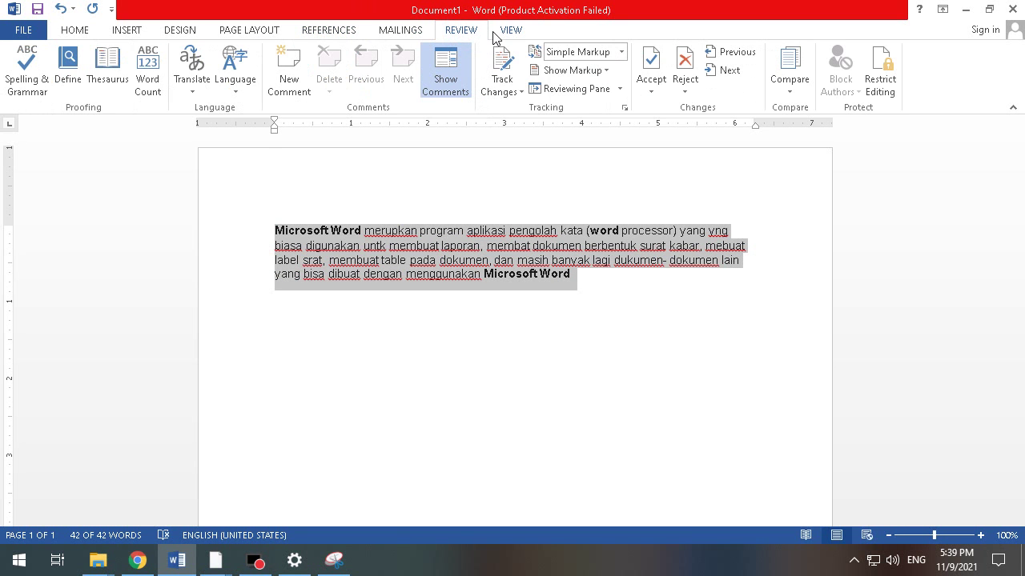
click(240, 97)
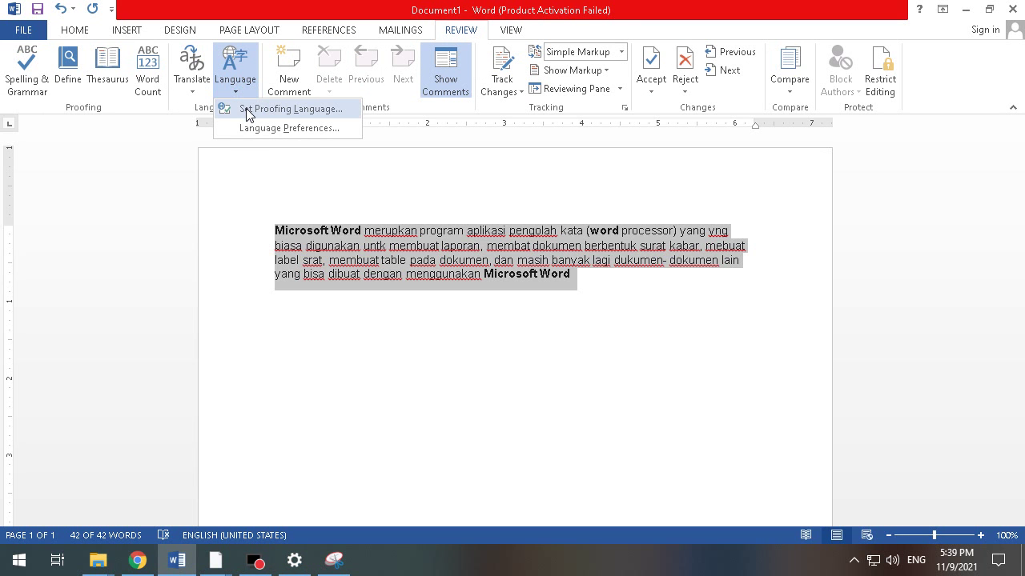
click(247, 110)
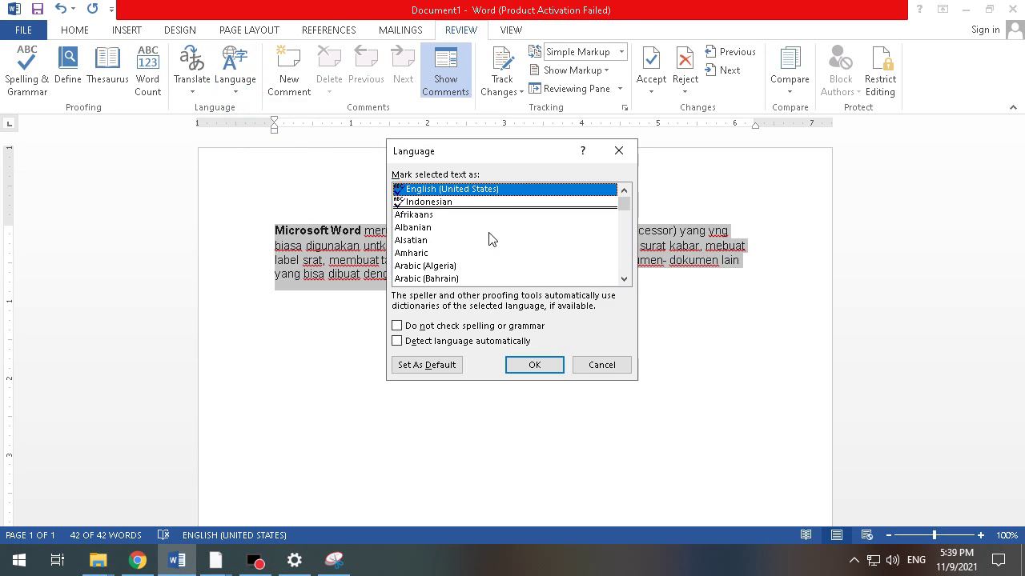
click(439, 203)
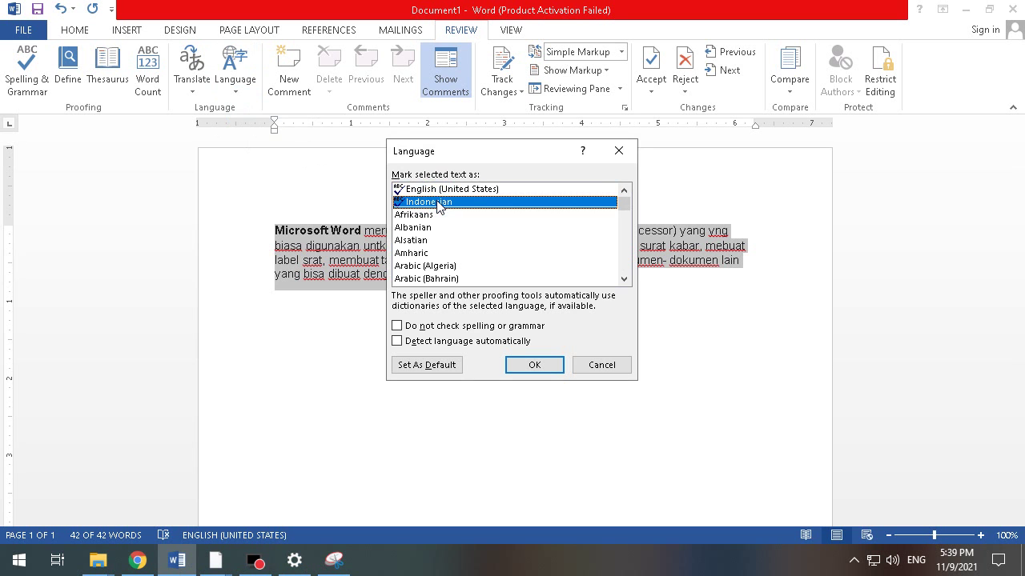
click(457, 326)
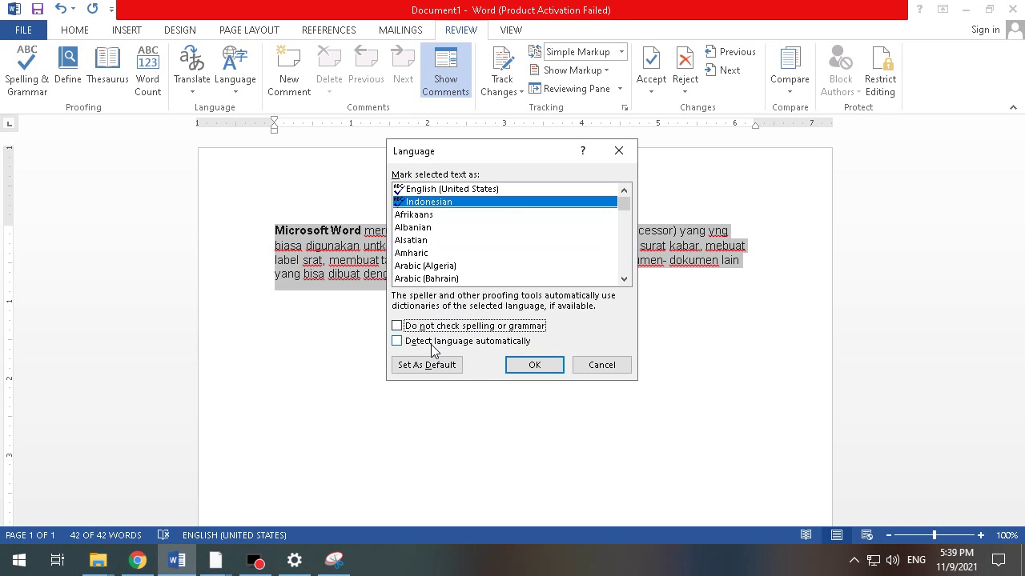
click(428, 368)
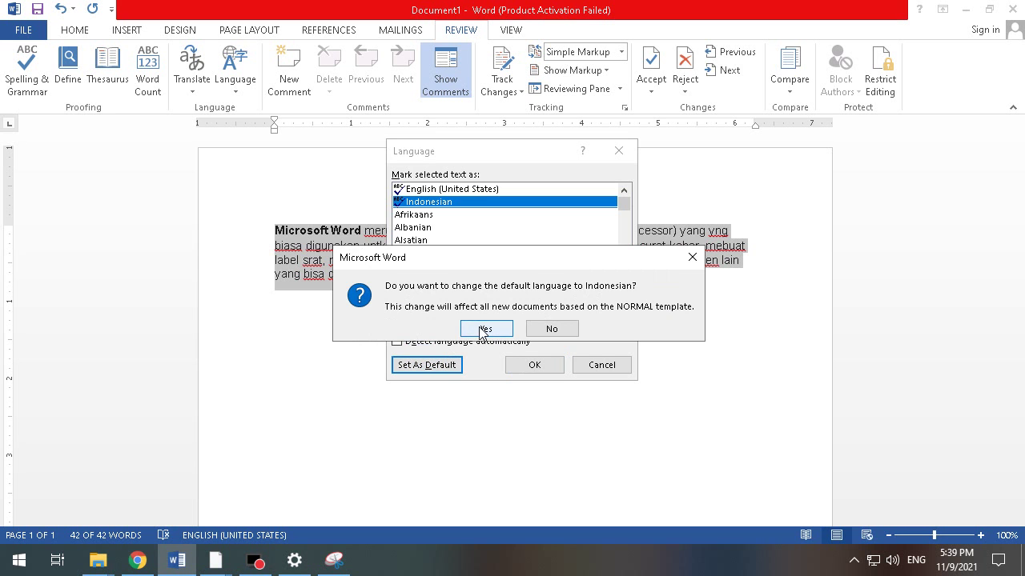
click(482, 331)
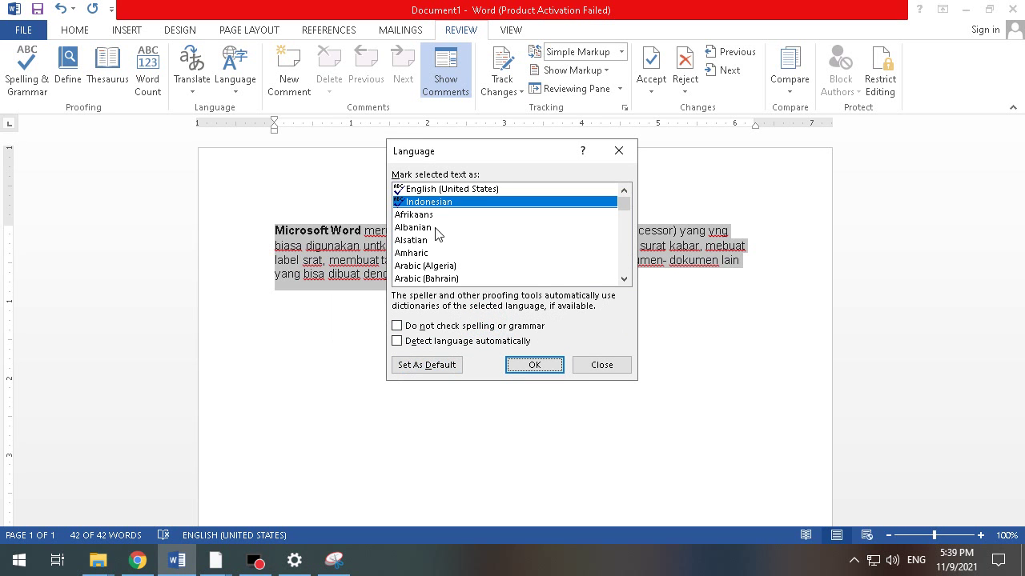
click(534, 365)
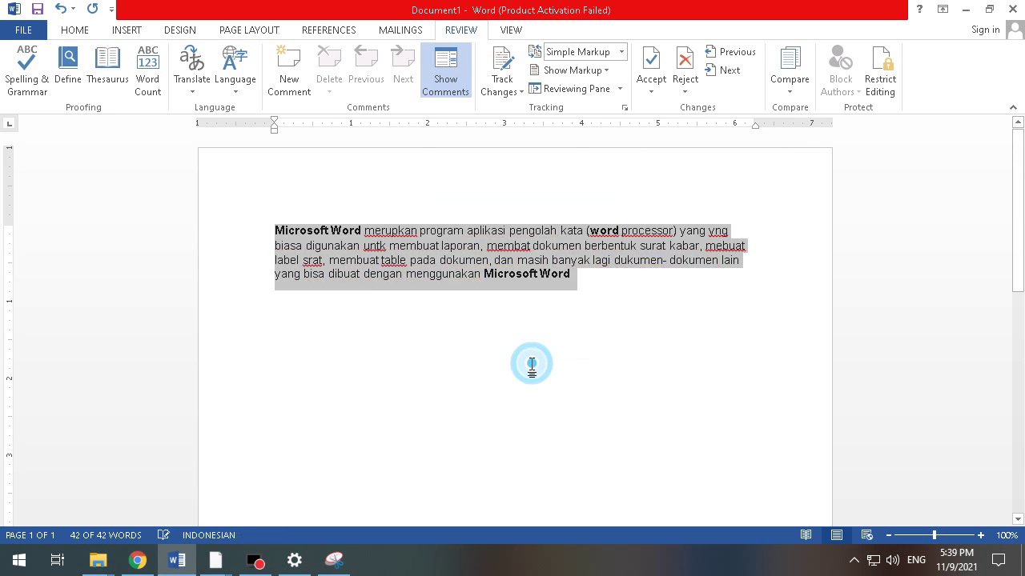
Correct "merupkan" to "merupakan" and "yng" to "yang" in the paragraph's first line
click(451, 267)
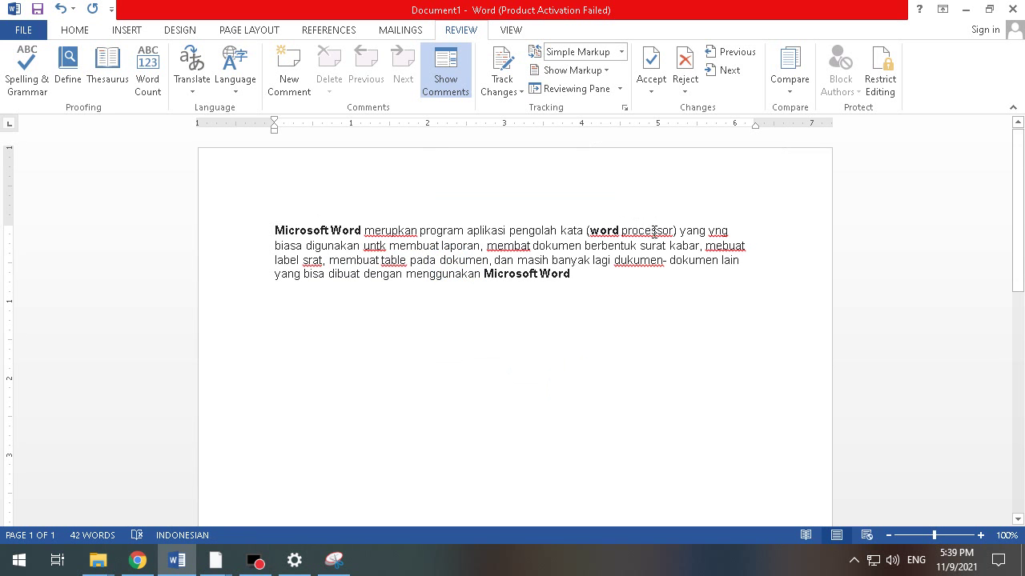
click(399, 232)
text(a)
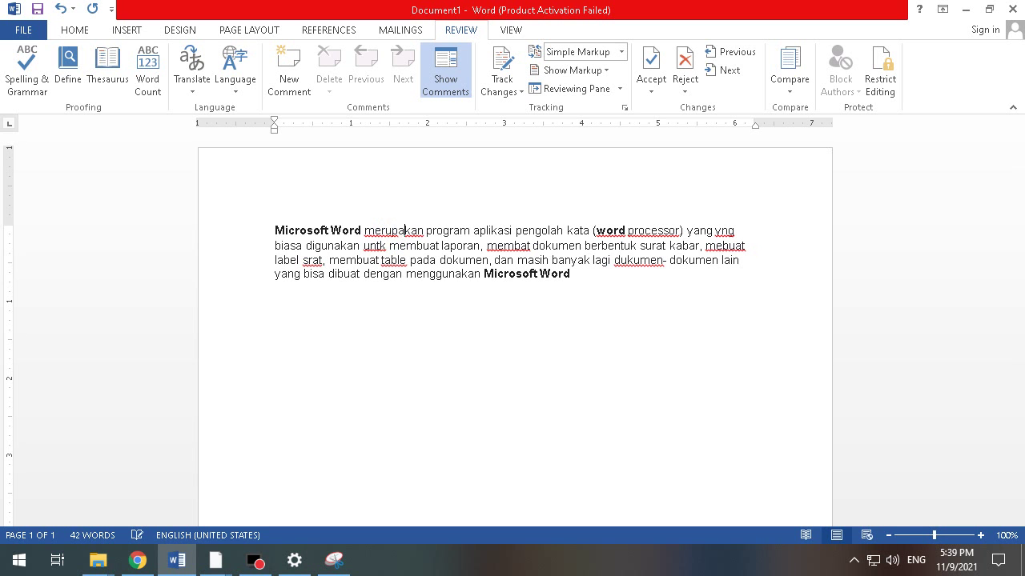
click(411, 259)
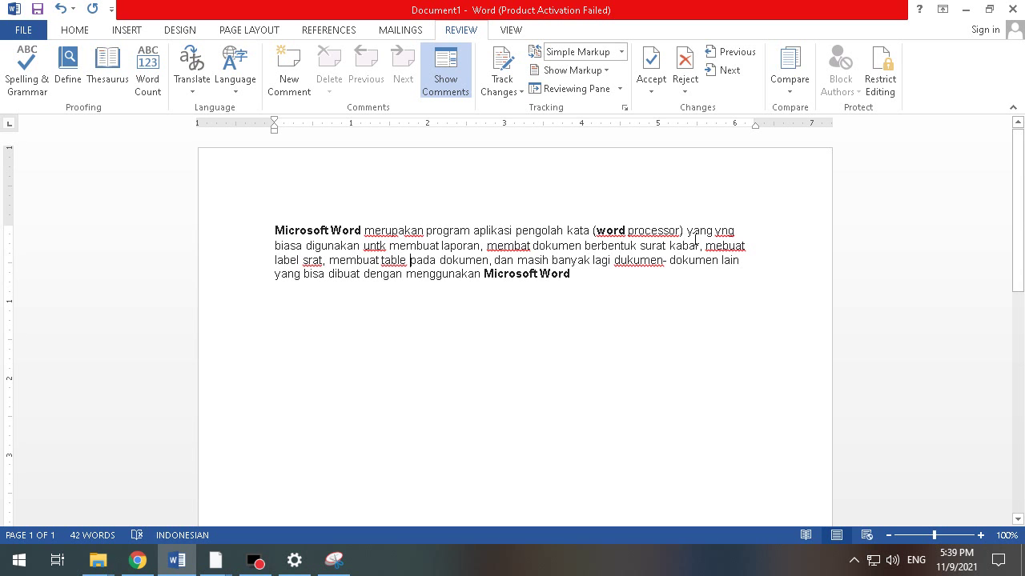
click(722, 231)
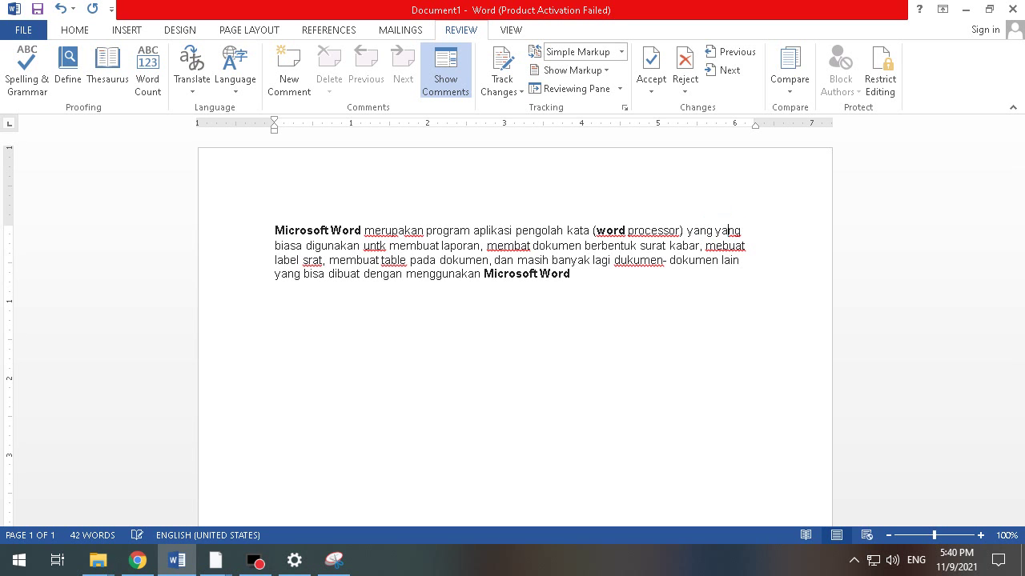
click(666, 247)
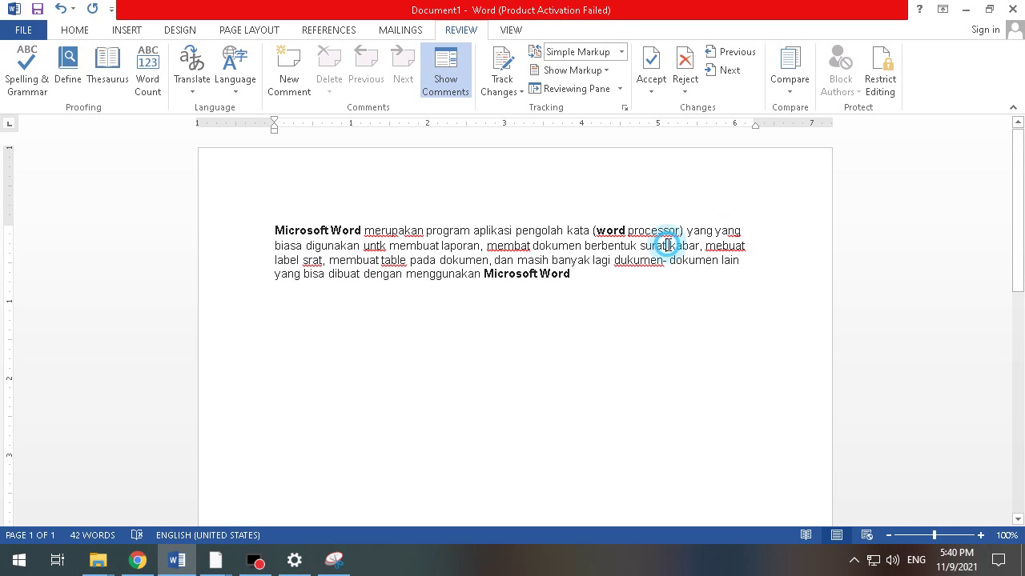
Correct "untk" to "untuk" and both "membat" and "mebuat" to "membuat" in the paragraph
click(381, 245)
text(u)
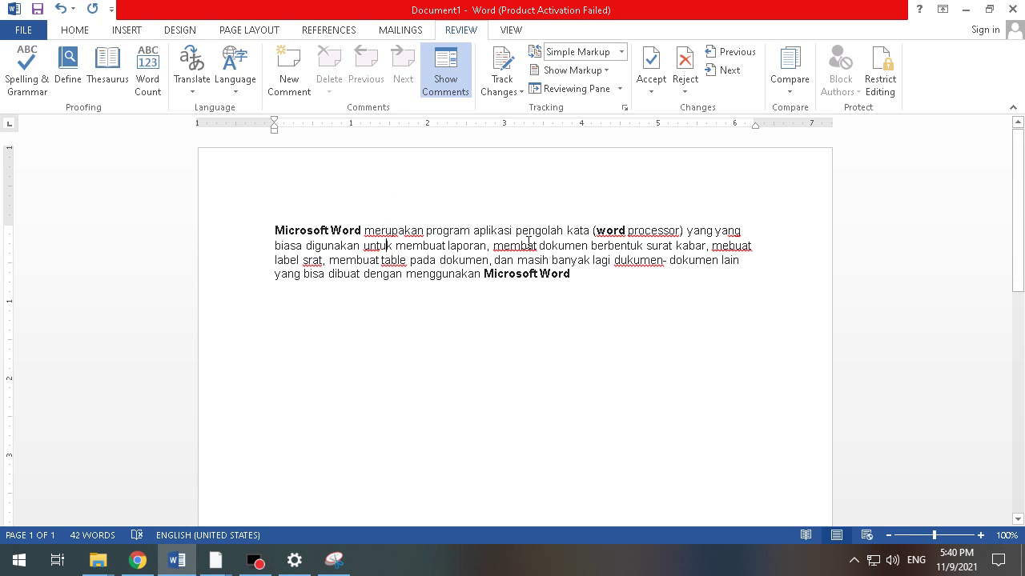
click(558, 182)
text(u)
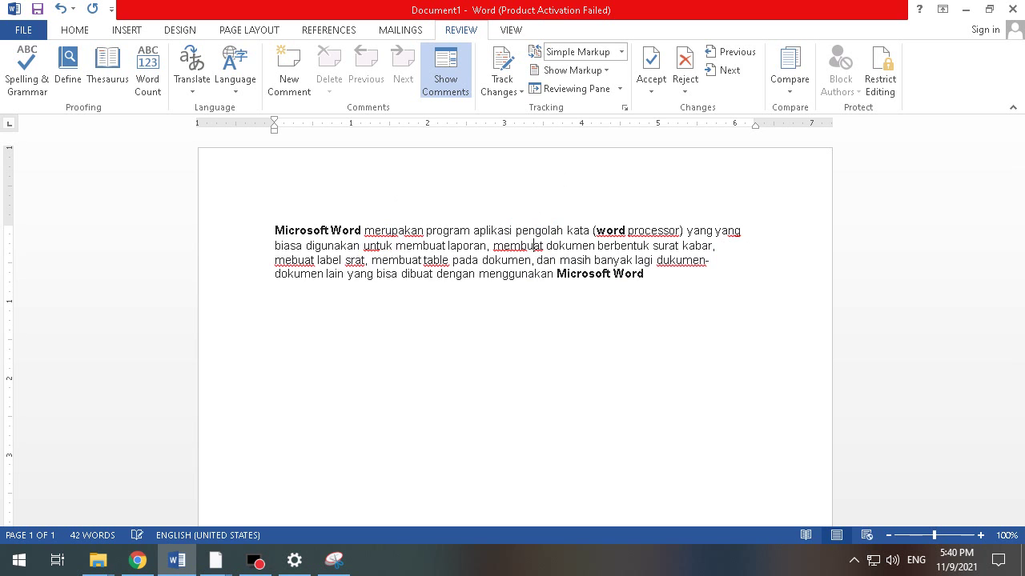
click(287, 260)
text(m)
Select the entire corrected paragraph and set its proofing language to Indonesian again
click(506, 262)
double_click(505, 261)
triple_click(650, 275)
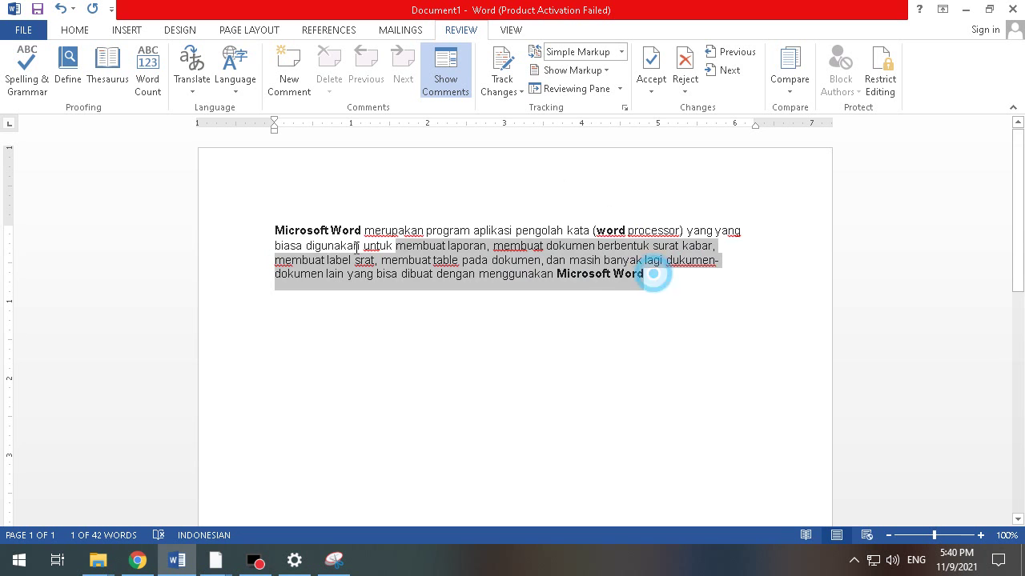
click(235, 80)
click(262, 107)
click(469, 201)
click(526, 365)
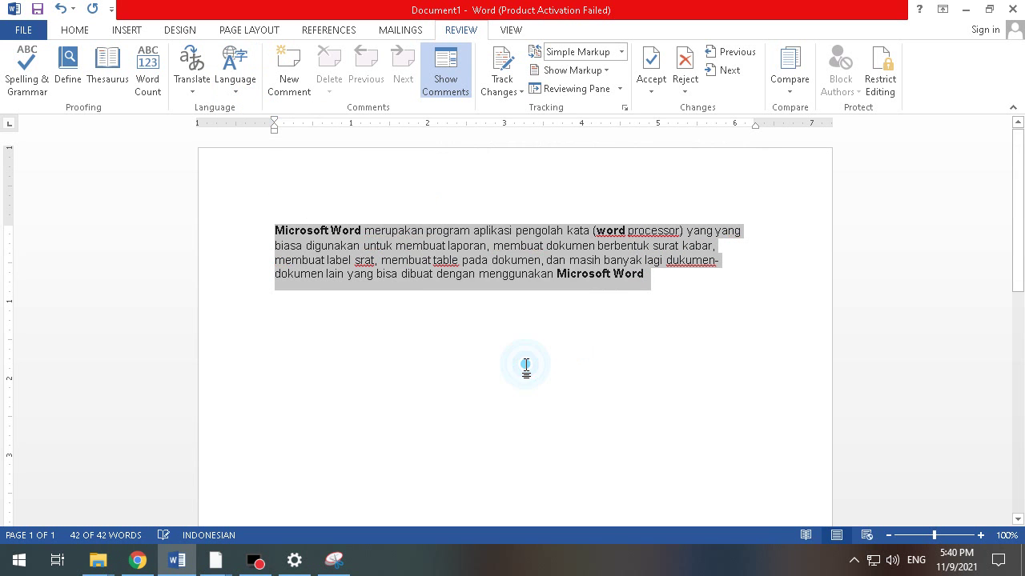
Correct "table" to "tabel" and "srat" to "surat", and insert a space between "dukumen" and its hyphen
click(491, 248)
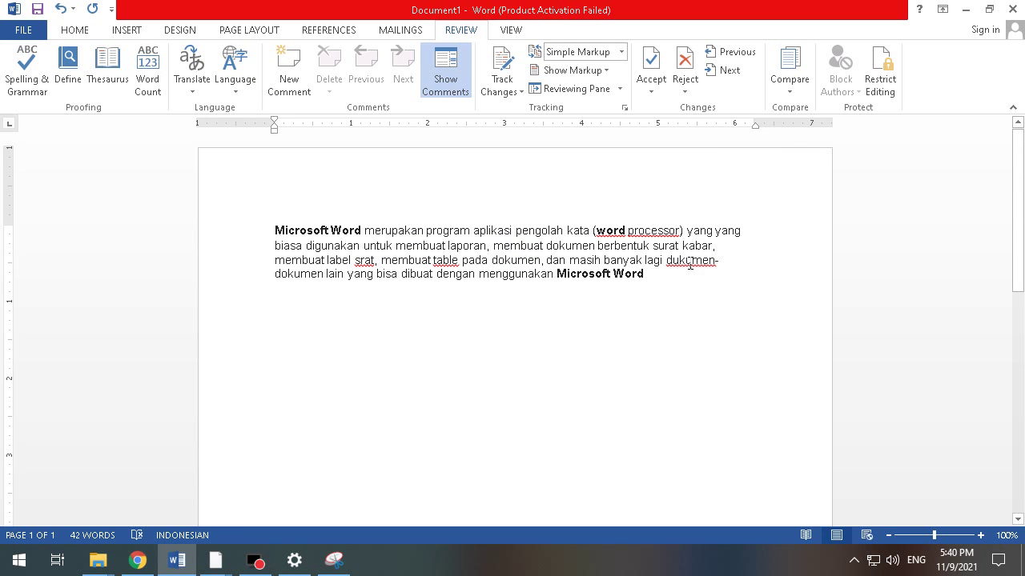
double_click(446, 260)
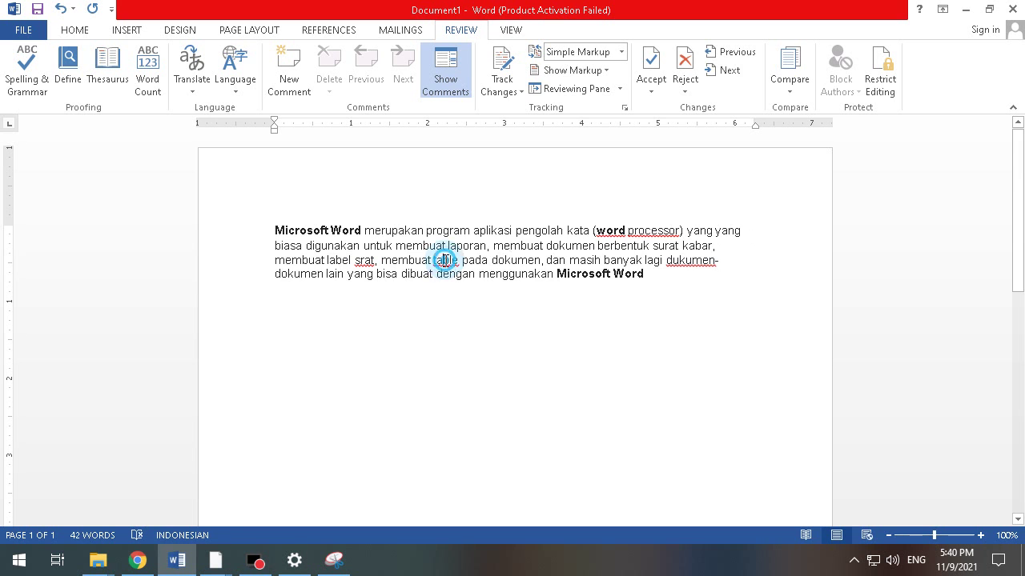
text(t label s)
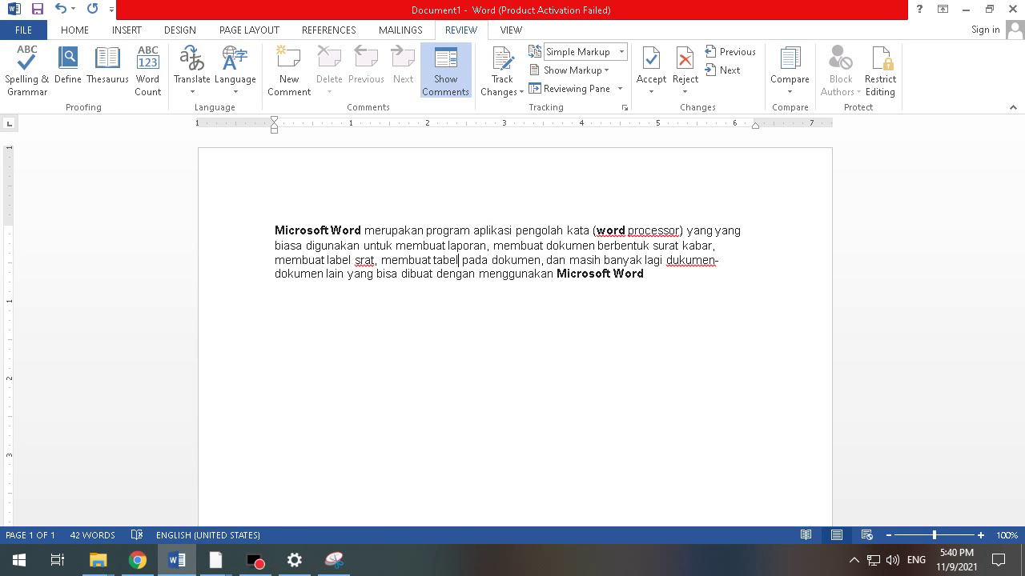
text(u)
click(435, 260)
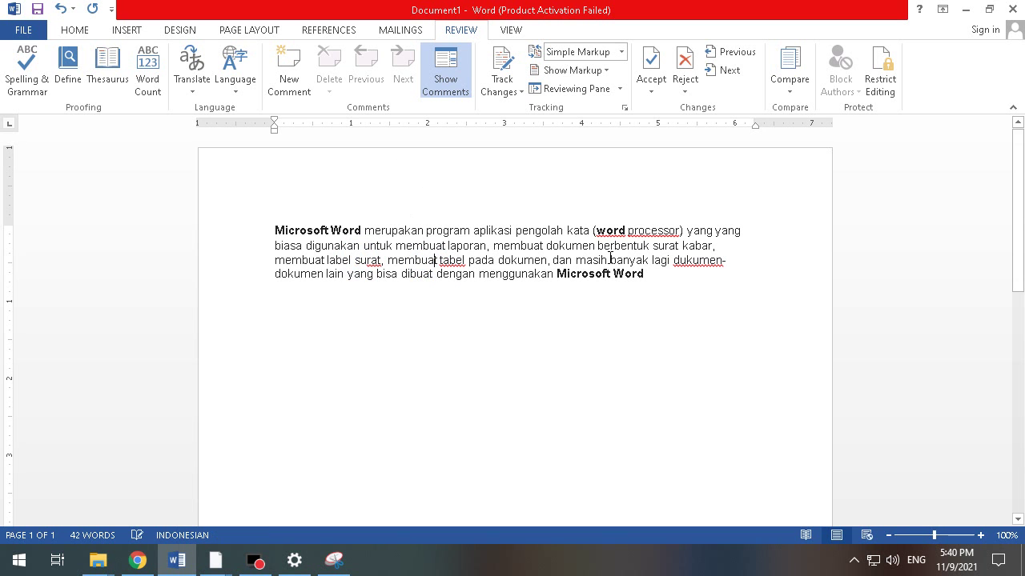
click(723, 261)
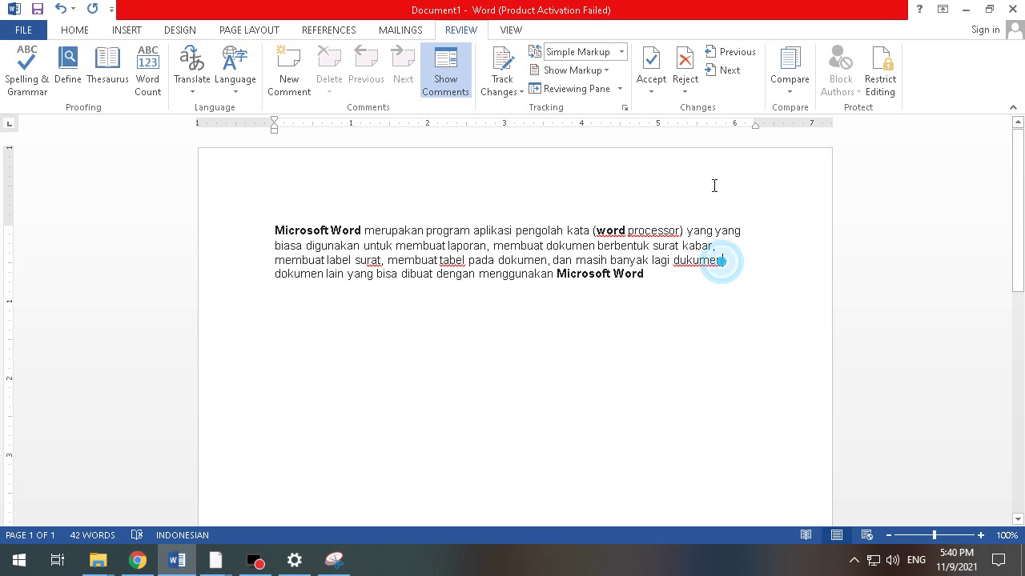
Mark the whole paragraph as Indonesian with automatic language detection enabled, and set Indonesian as the default language
drag(662, 274, 254, 229)
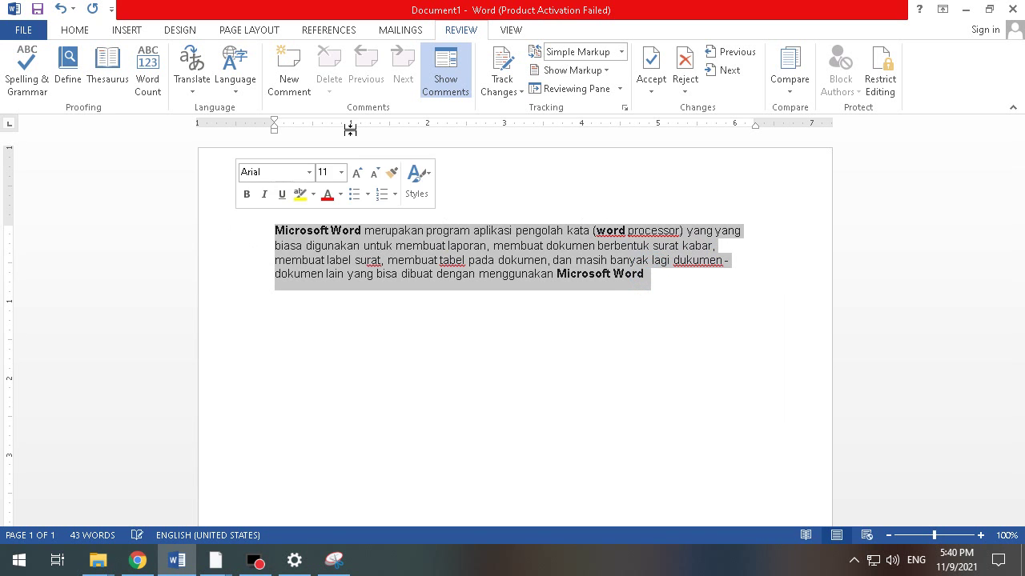
click(253, 88)
click(254, 109)
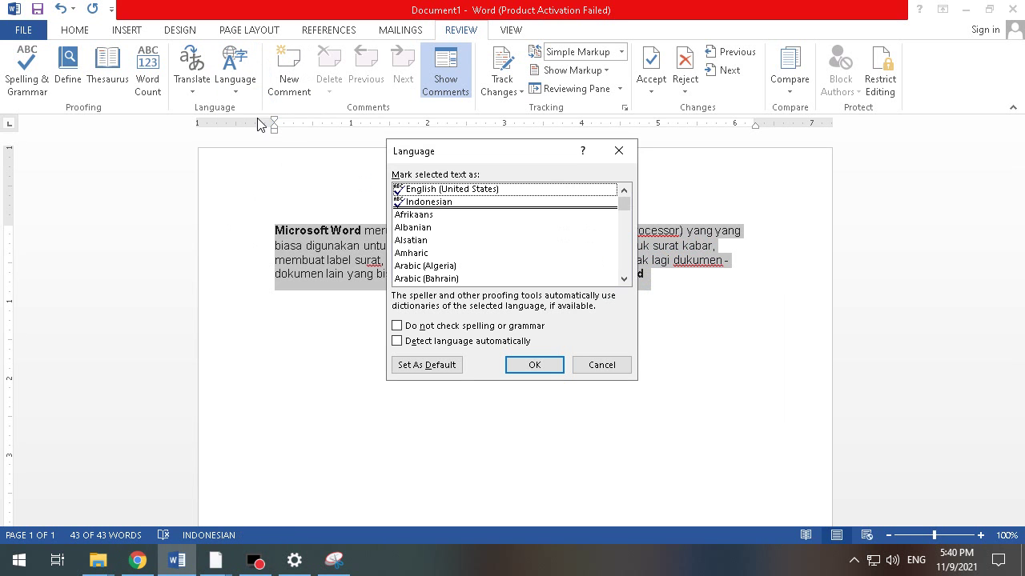
click(432, 343)
click(432, 202)
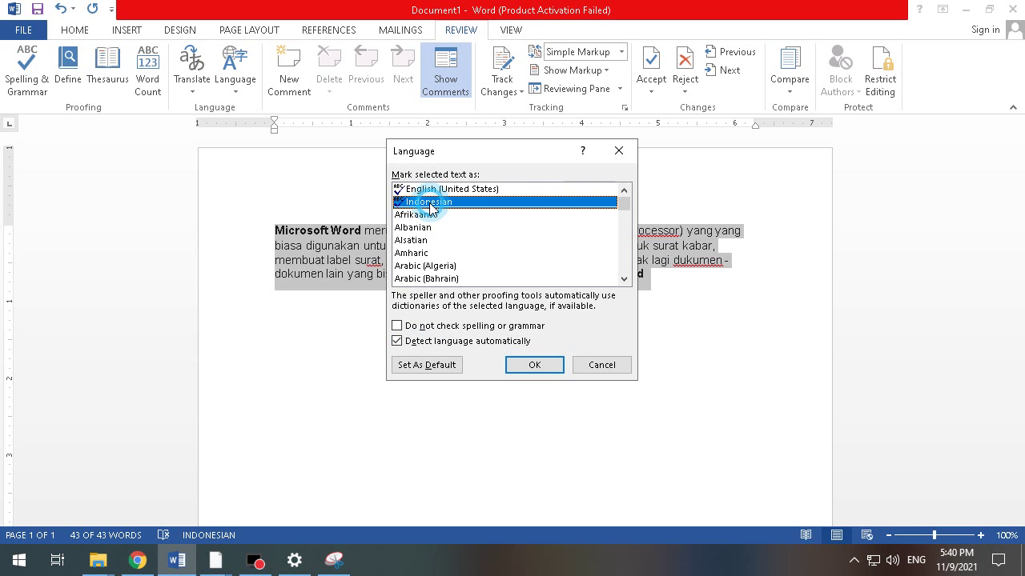
click(450, 365)
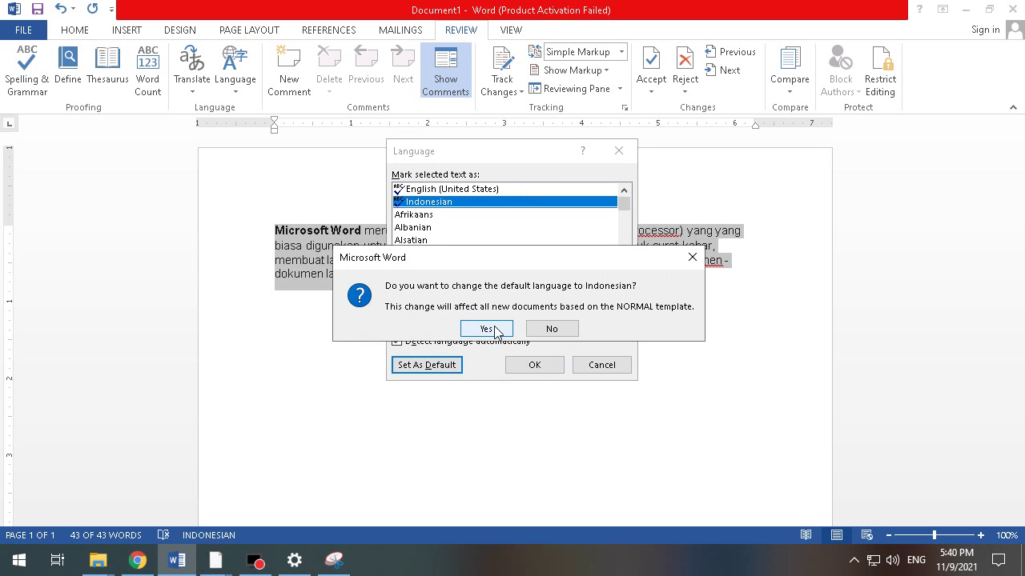
click(488, 329)
click(533, 364)
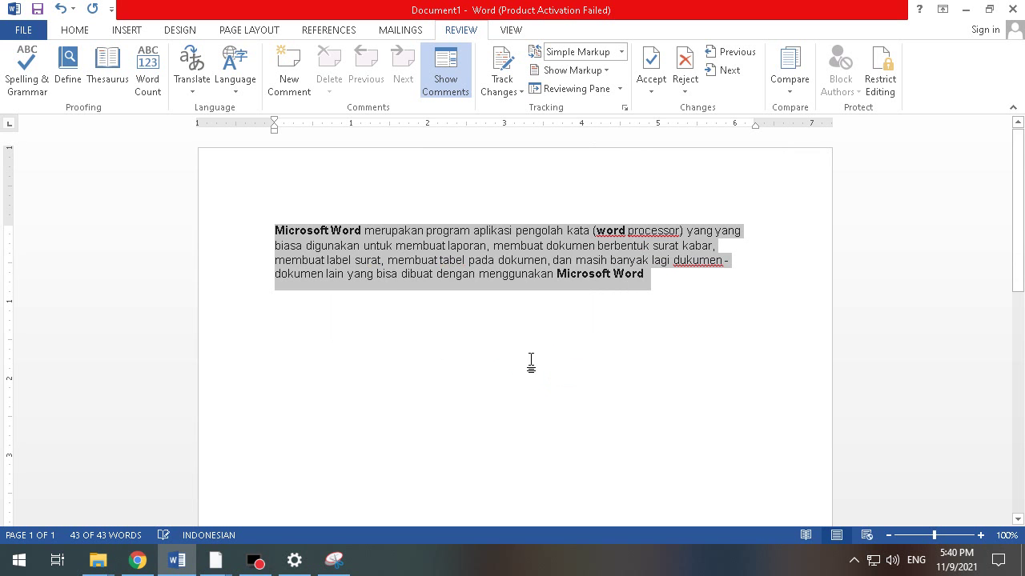
Correct the misspelled "dukumen" in the paragraph's third line to "dokumen"
click(521, 274)
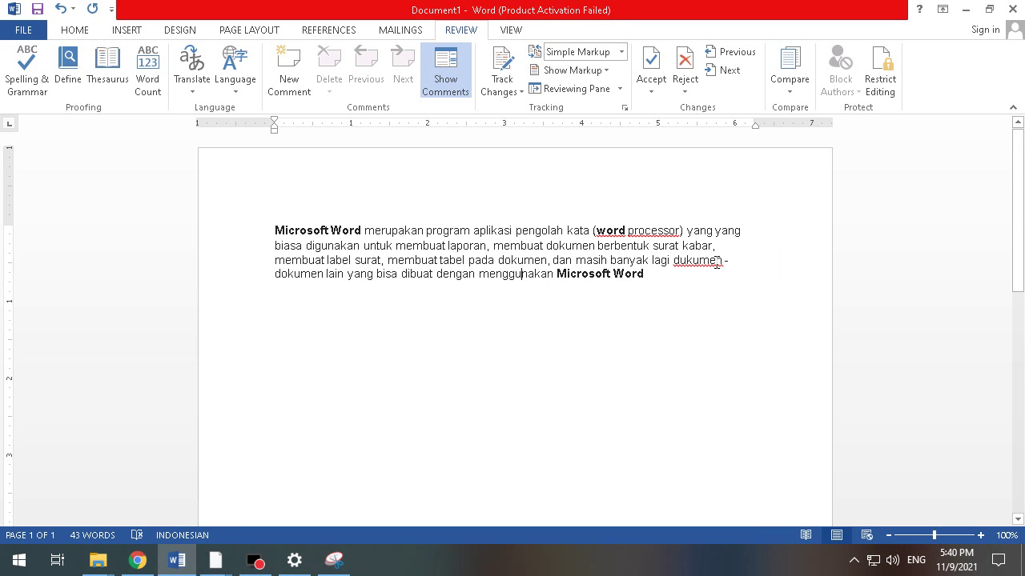
click(686, 259)
key(BackSpace)
text(o)
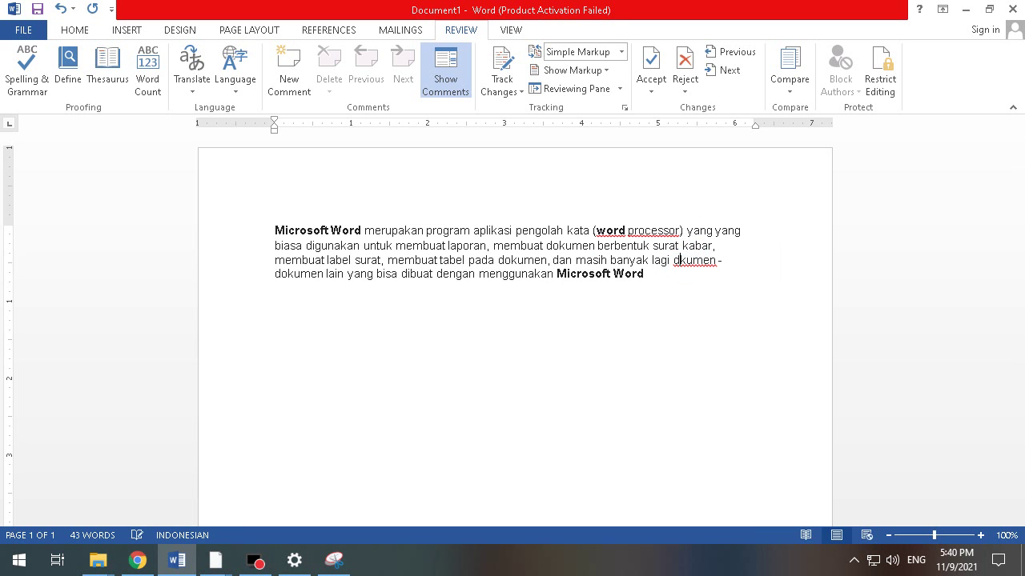
click(539, 286)
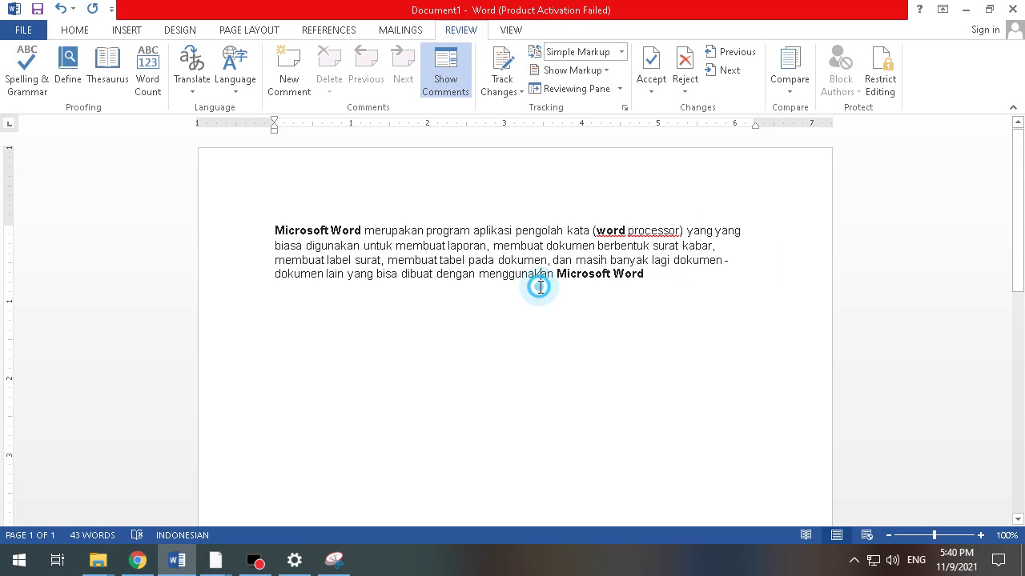
Select the whole paragraph, mark it as Indonesian again, and set Indonesian as the default proofing language for new documents
drag(236, 232, 250, 280)
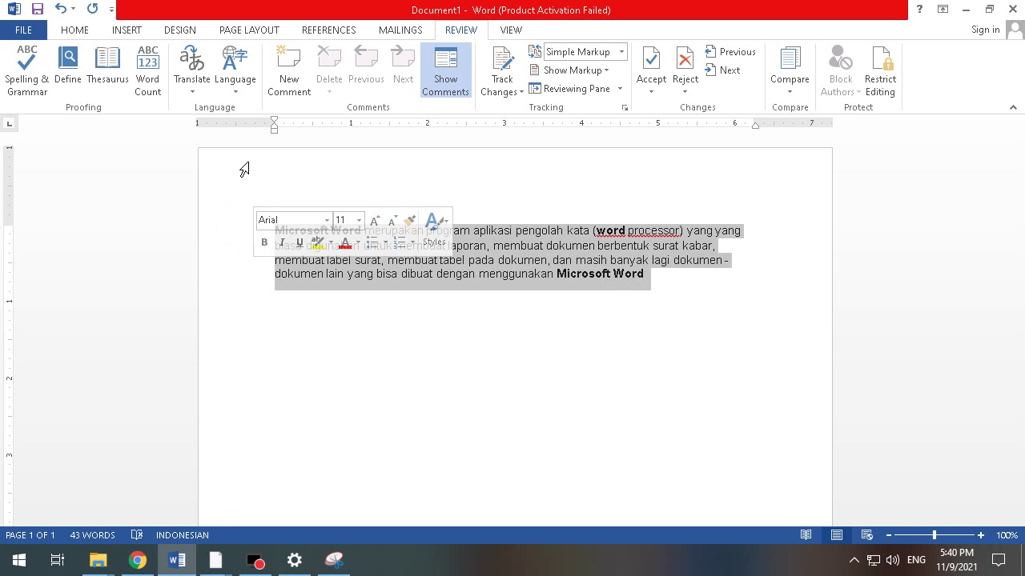
click(238, 95)
click(246, 109)
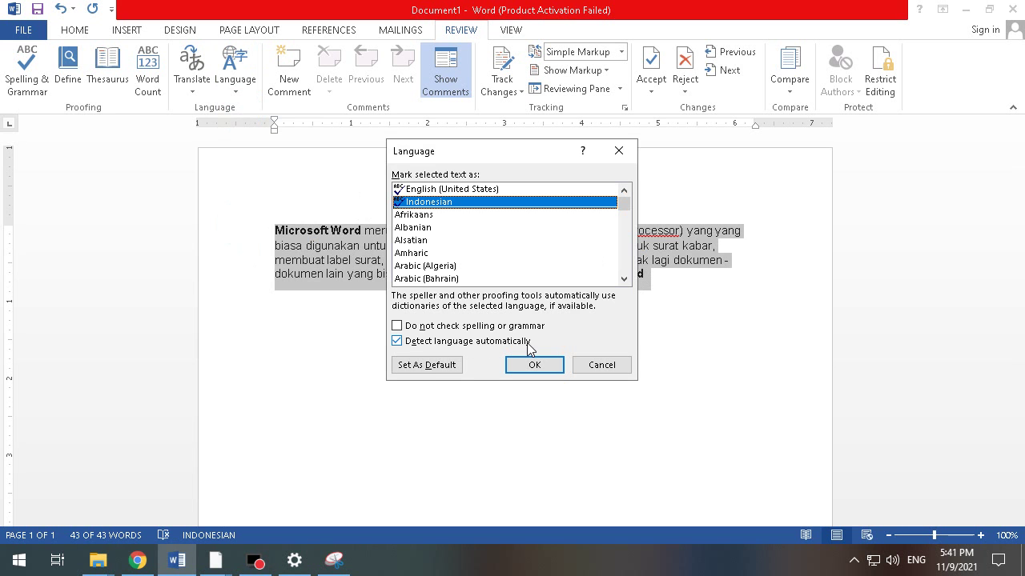
click(426, 365)
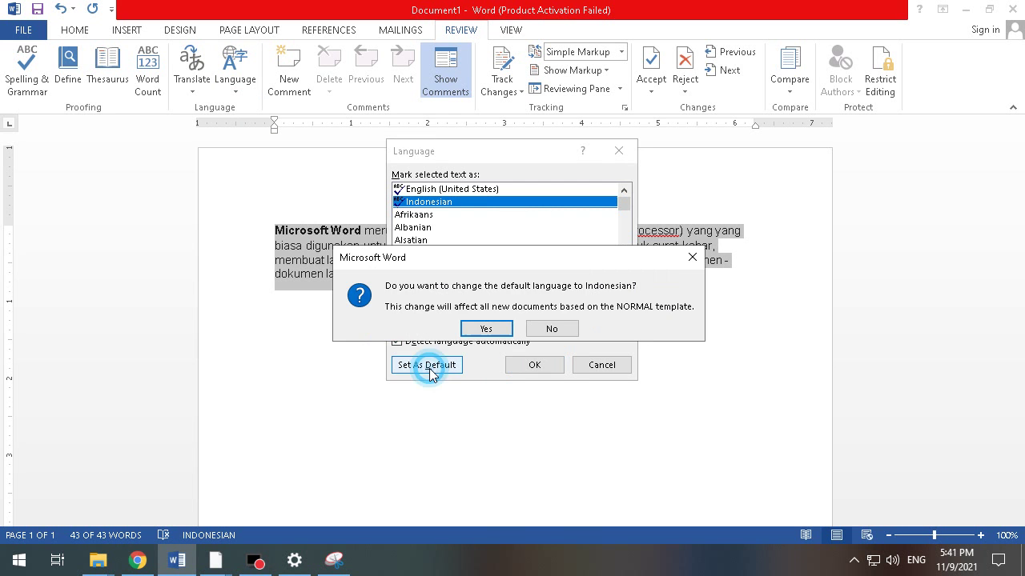
click(486, 329)
click(545, 366)
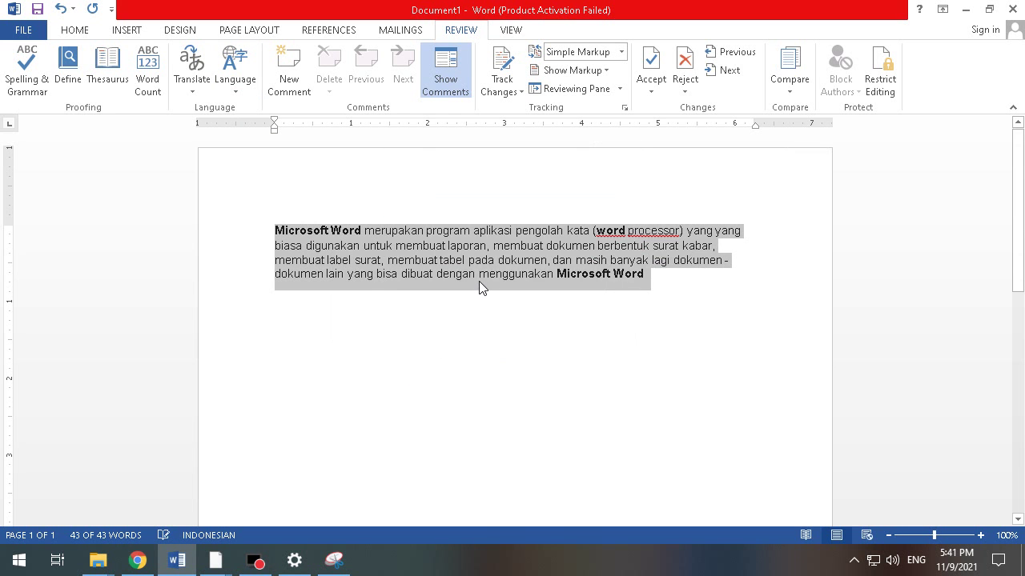
click(473, 279)
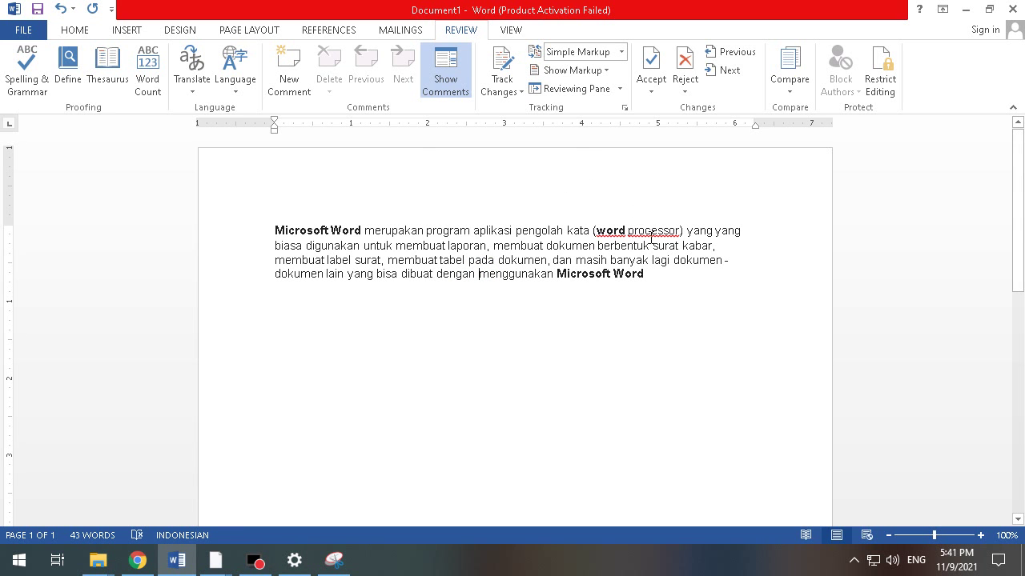
Italicize the foreign term "word processor" inside the parentheses in the first line
drag(679, 230, 596, 231)
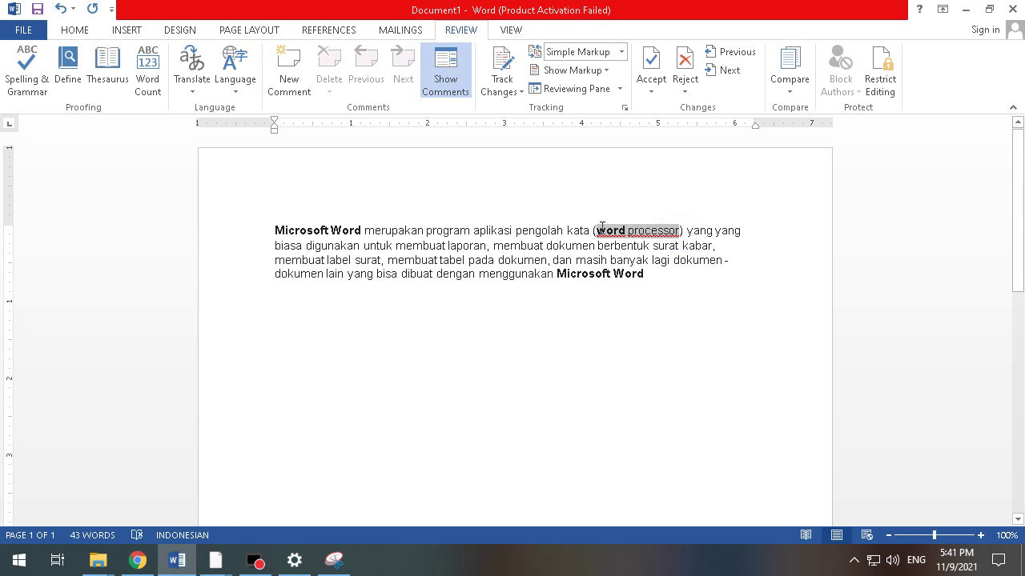
click(73, 32)
click(155, 83)
click(574, 248)
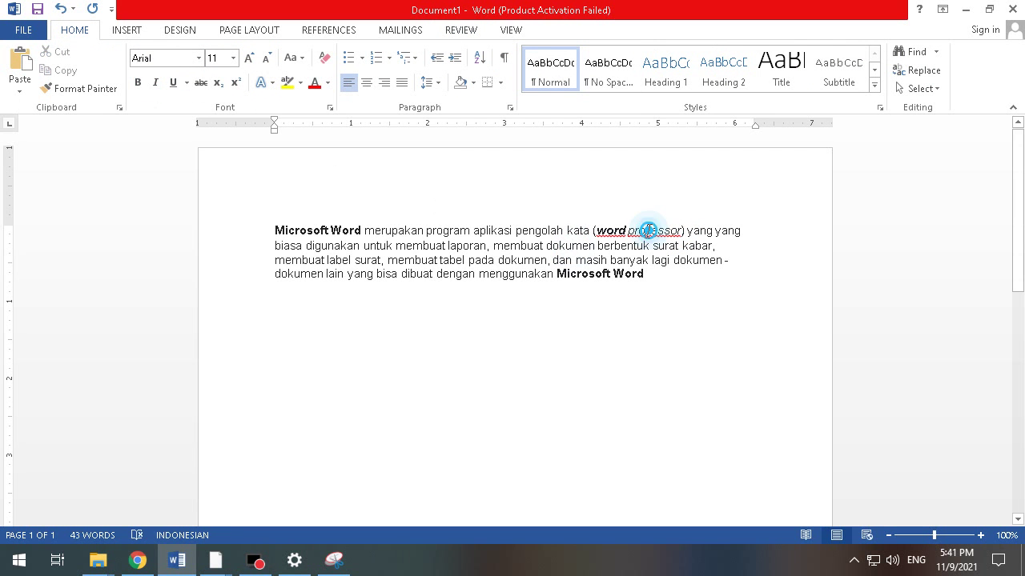